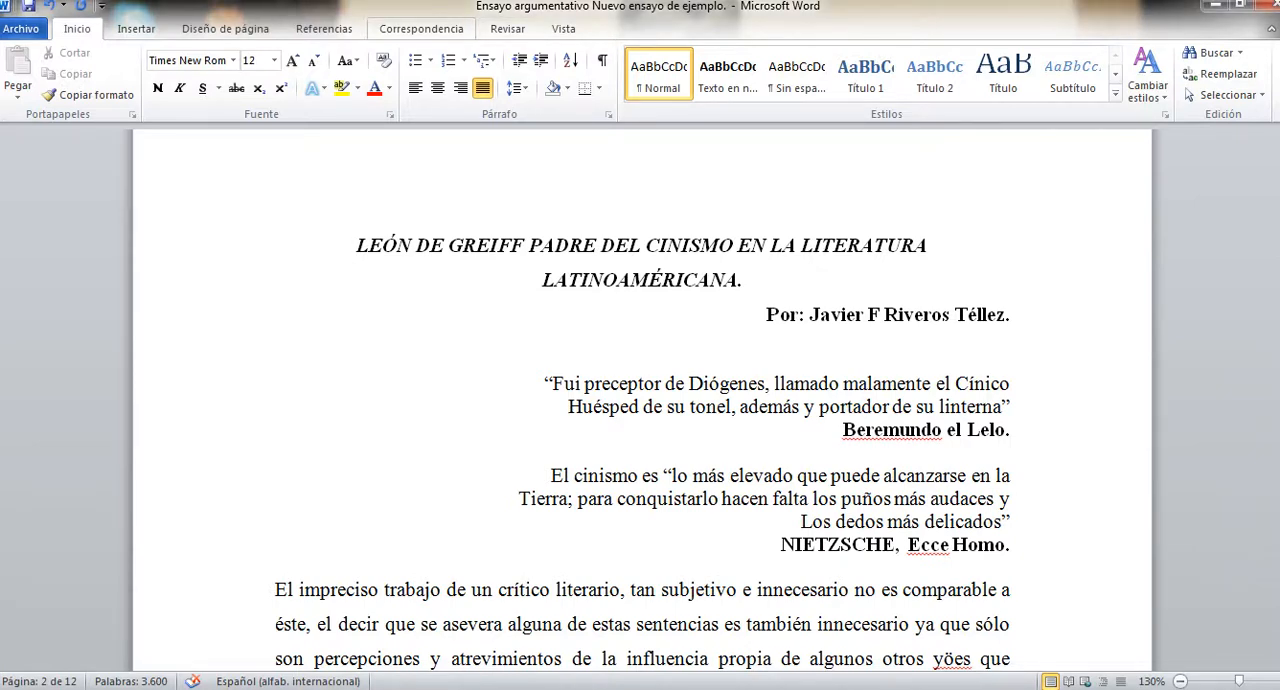
# Set the document's citation and bibliography style to APA Sixth Edition.
pyautogui.click(421, 28)
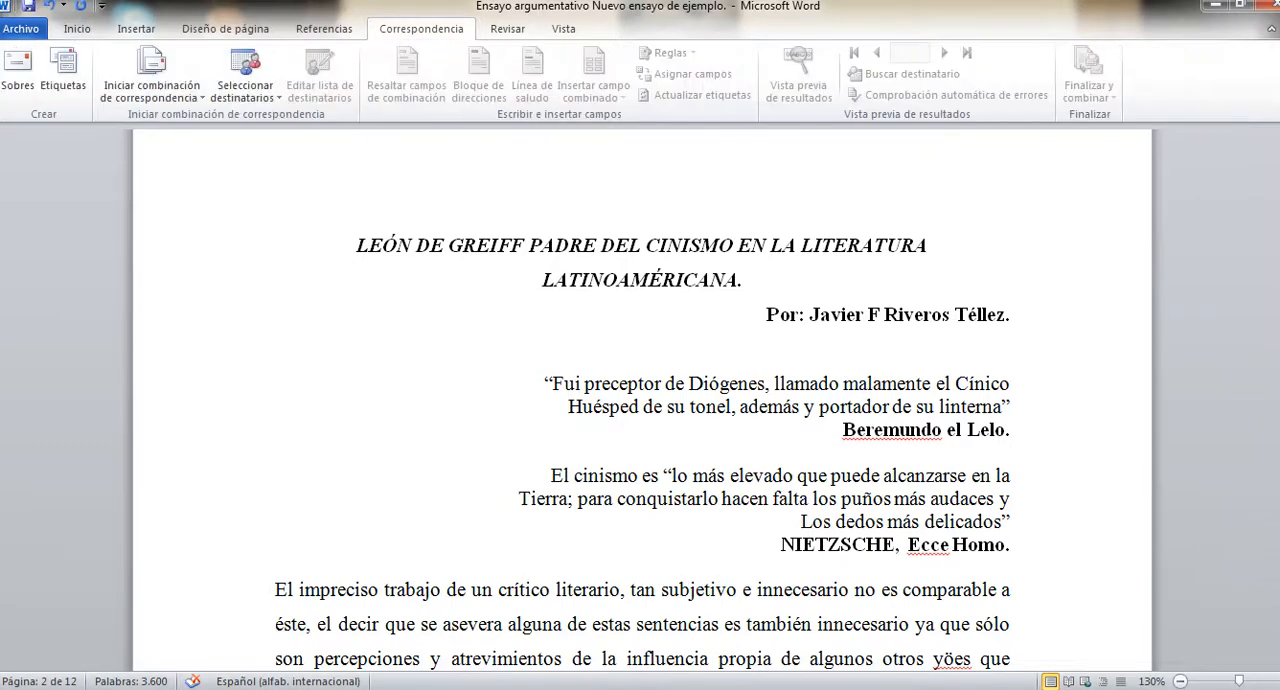
pyautogui.click(324, 28)
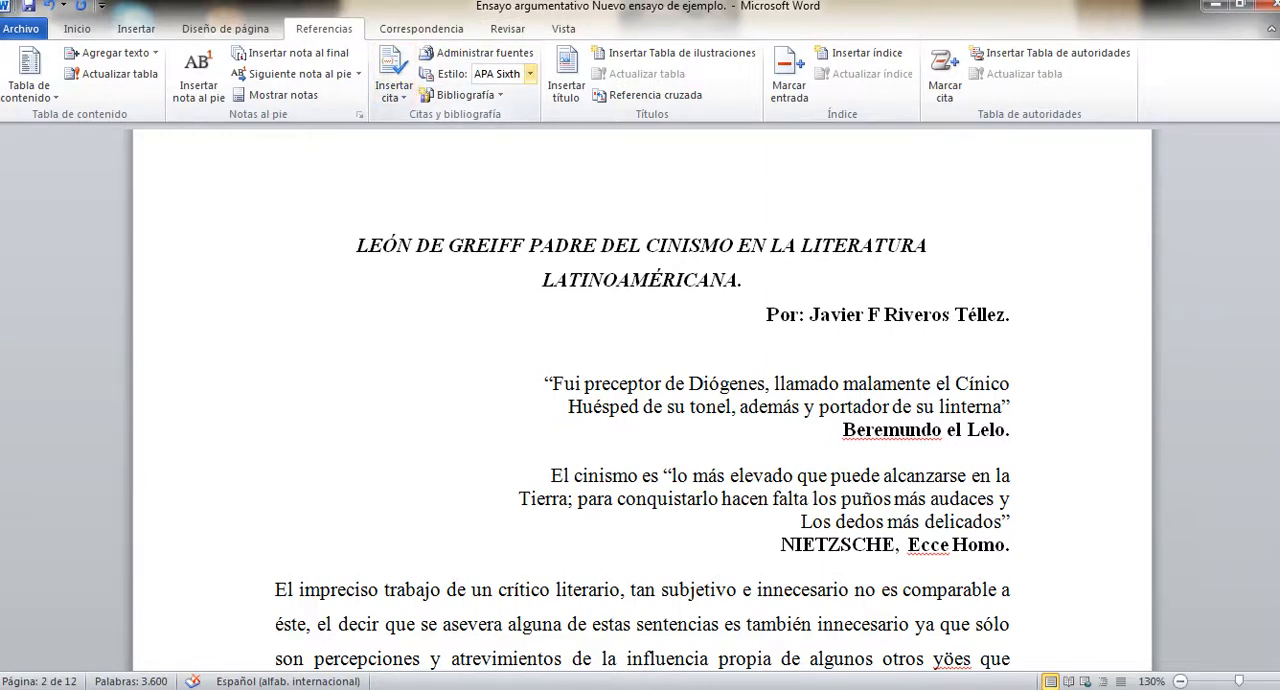
pyautogui.click(530, 73)
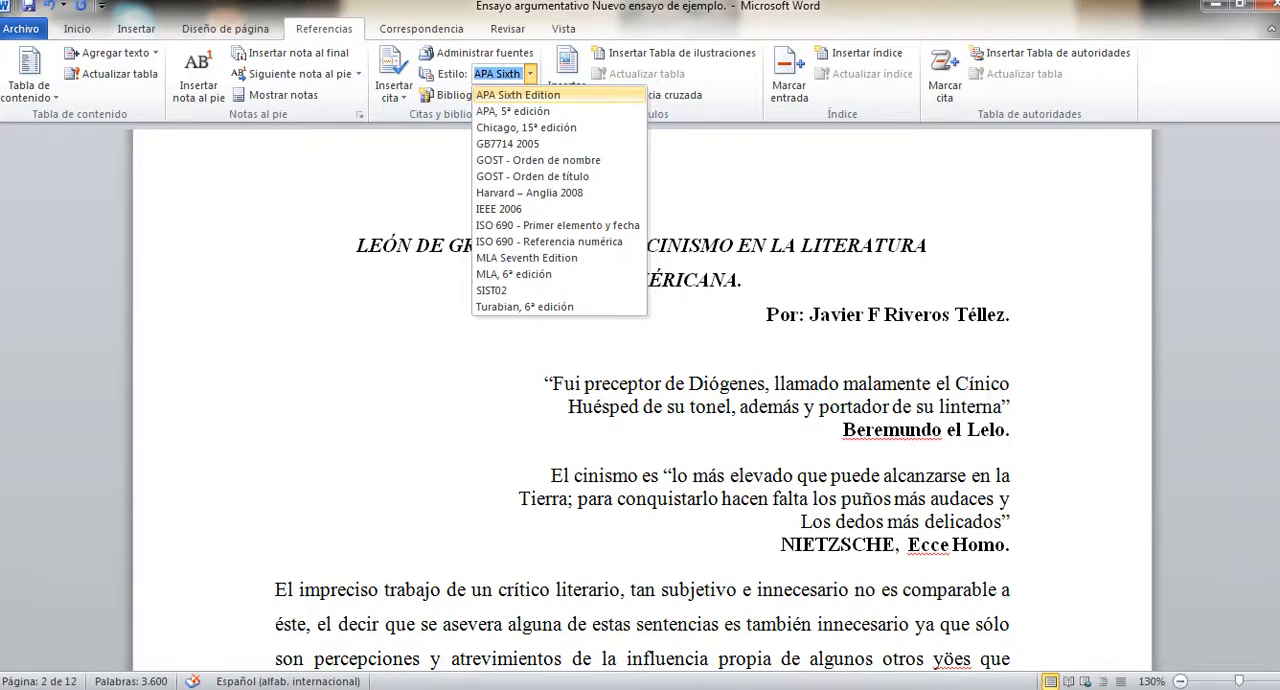
pyautogui.click(566, 95)
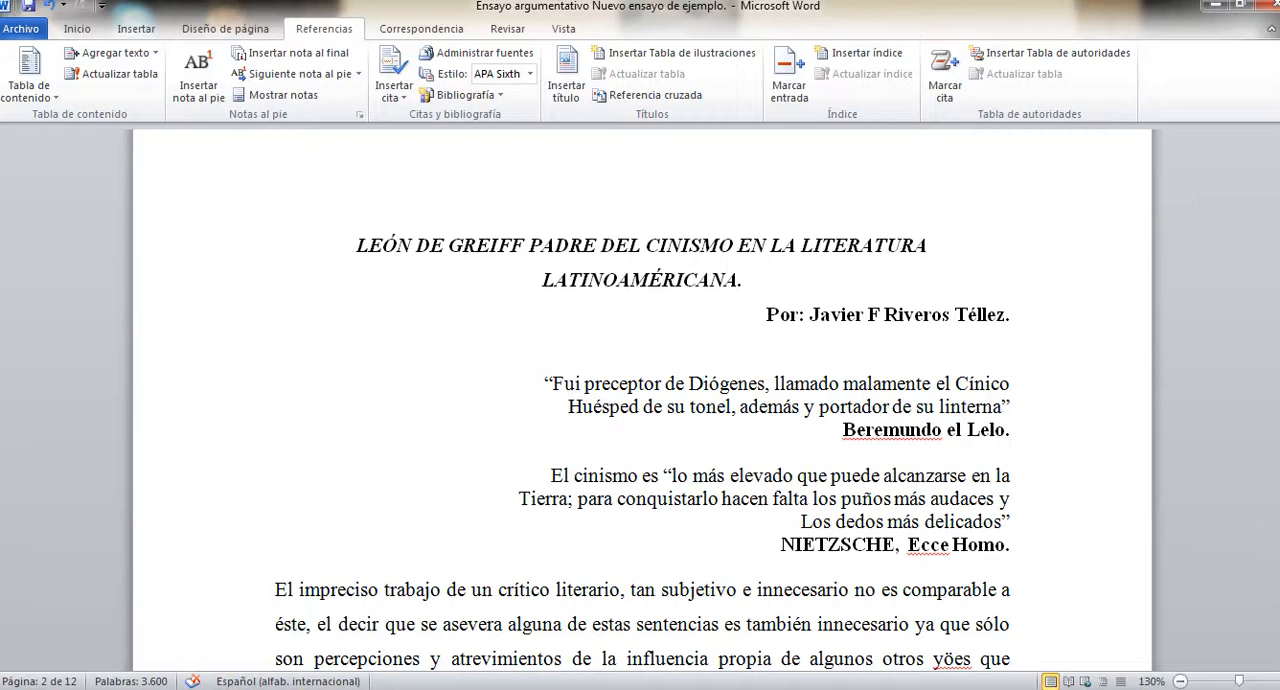
# Examine the essay's title and the two opening epigraphs, including the source line under each quotation.
pyautogui.scroll(-1, 643, 420)
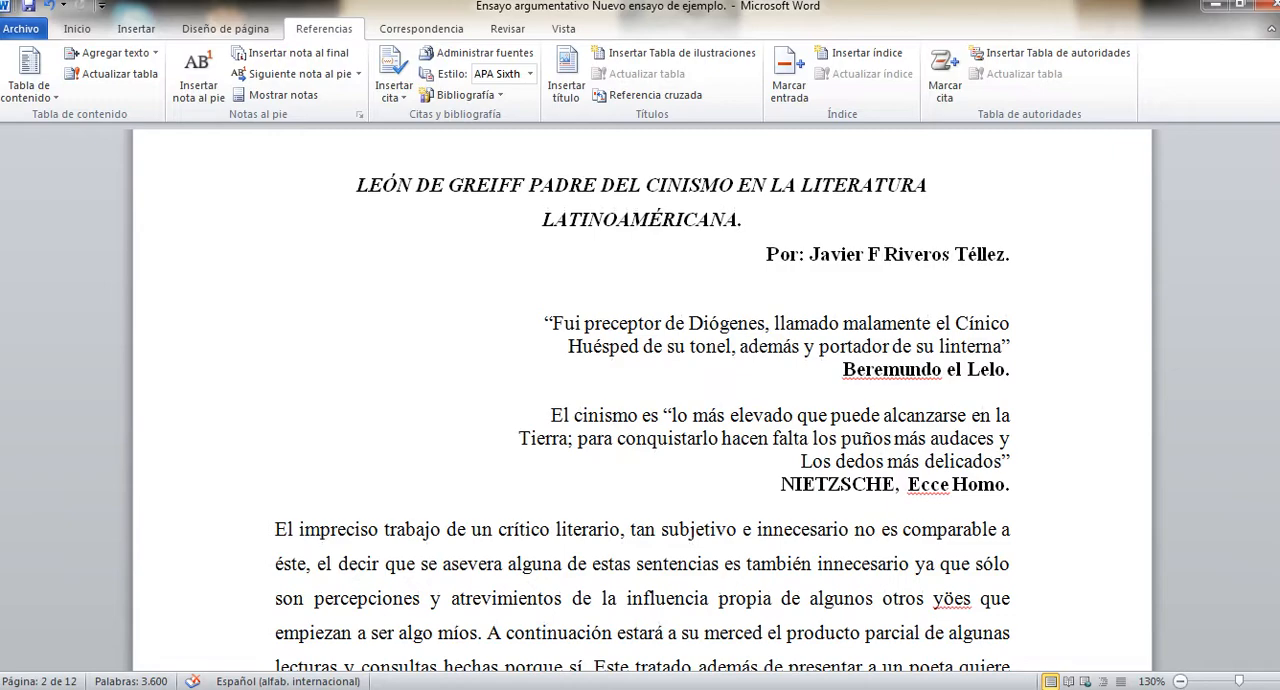
pyautogui.scroll(3, 643, 420)
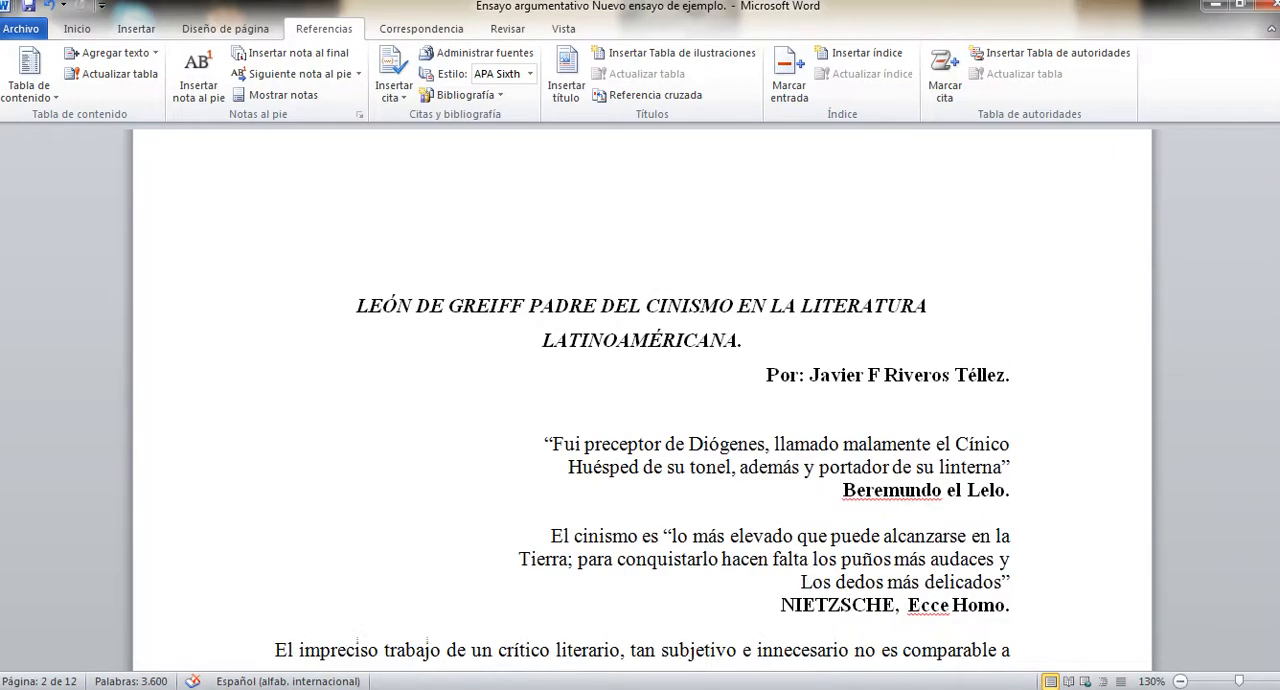
pyautogui.scroll(1, 643, 420)
pyautogui.scroll(-2, 643, 420)
pyautogui.moveTo(357, 306); pyautogui.dragTo(752, 341)
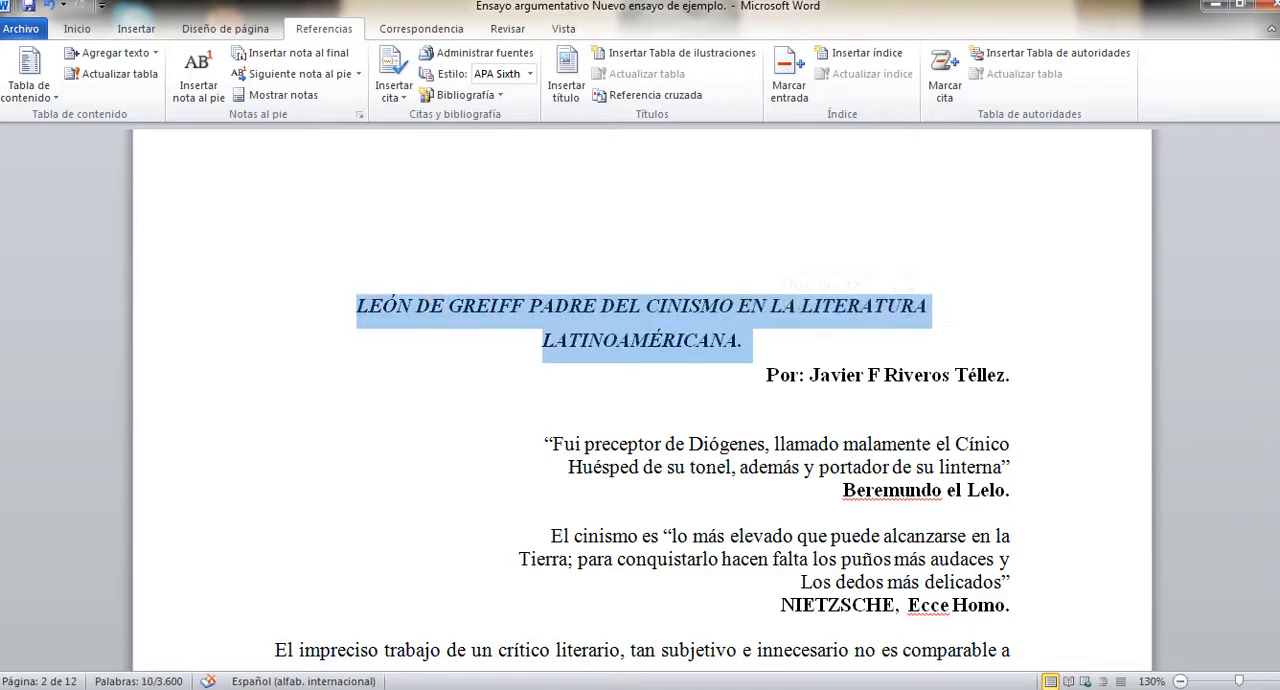
pyautogui.click(844, 489)
pyautogui.moveTo(553, 443); pyautogui.dragTo(1020, 605)
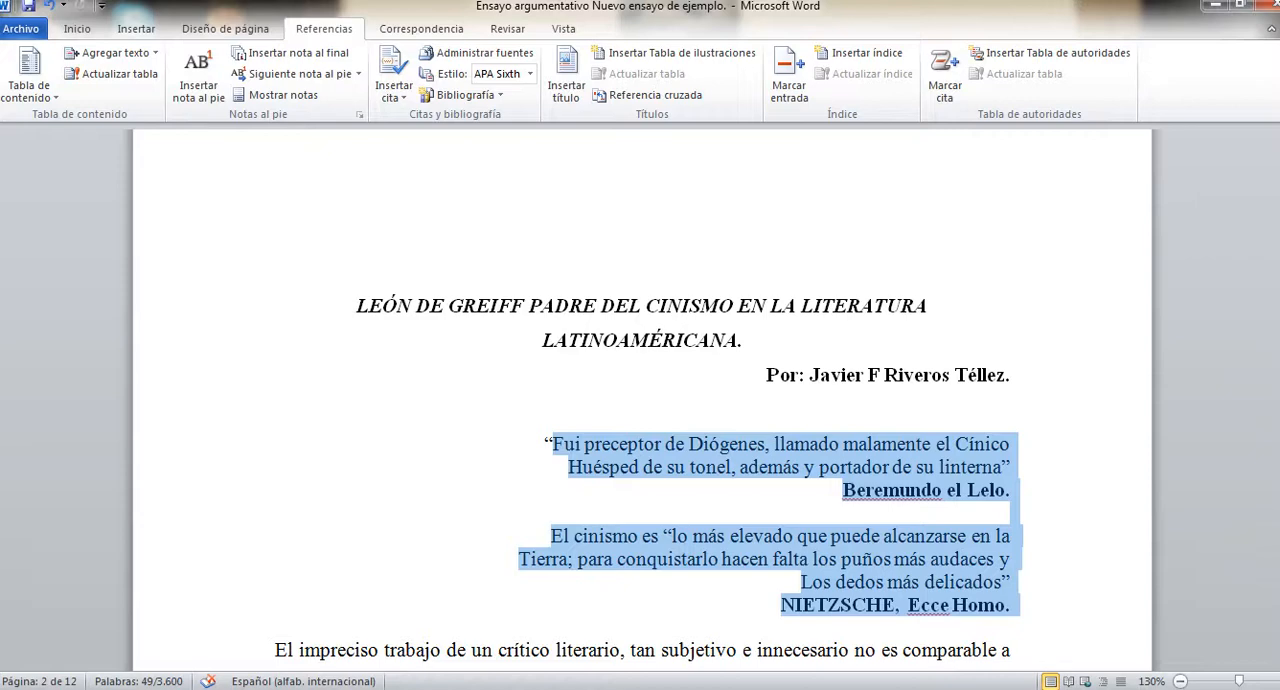
pyautogui.click(875, 490)
pyautogui.moveTo(844, 490); pyautogui.dragTo(1018, 490)
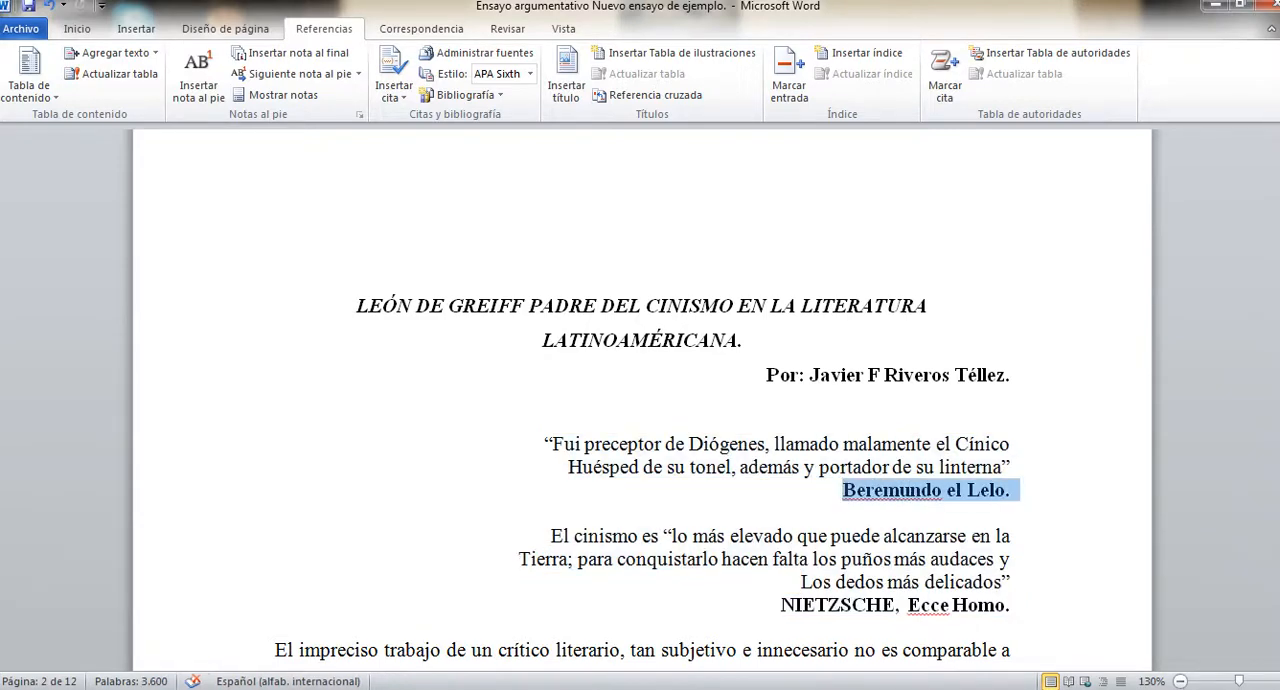
pyautogui.moveTo(790, 605); pyautogui.dragTo(1018, 605)
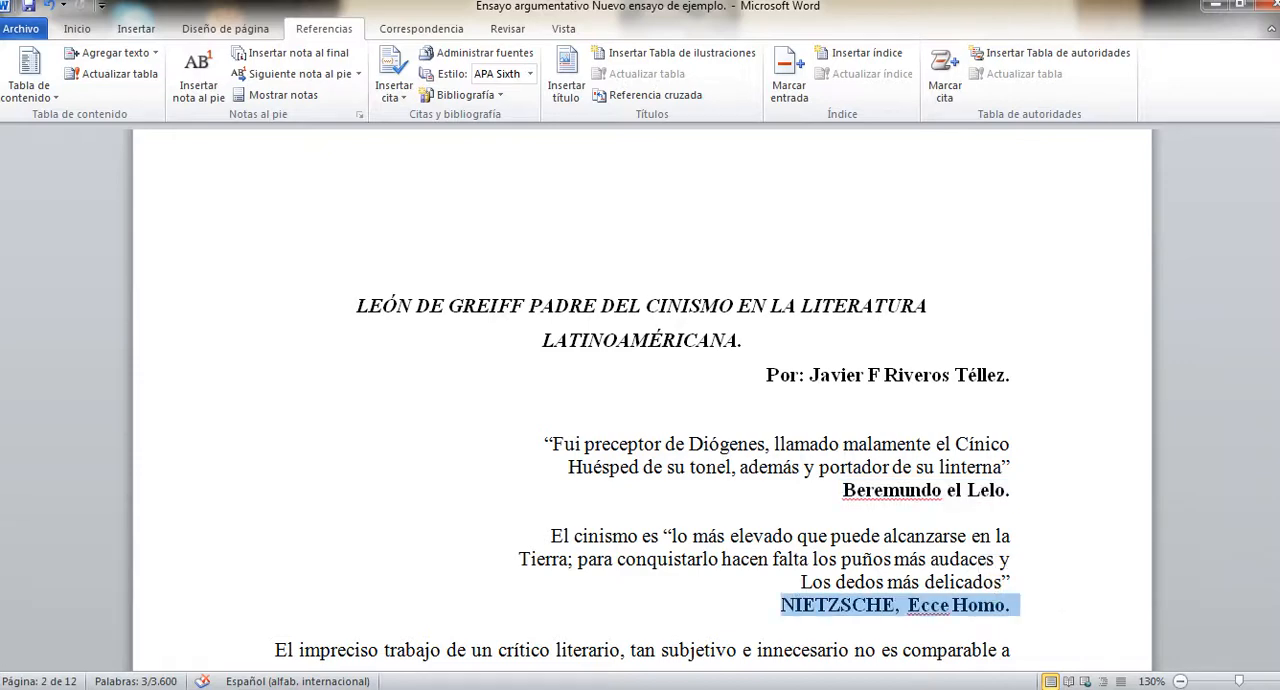
pyautogui.moveTo(1002, 467); pyautogui.dragTo(553, 443)
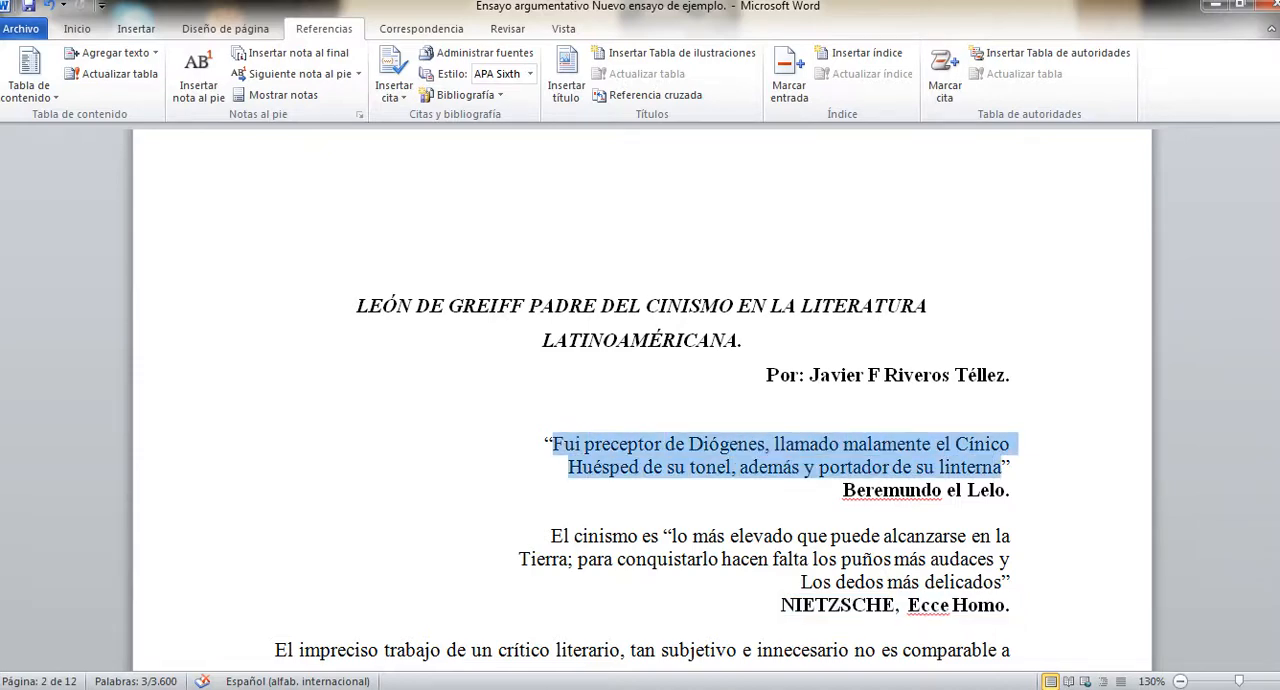
pyautogui.scroll(-1, 647, 452)
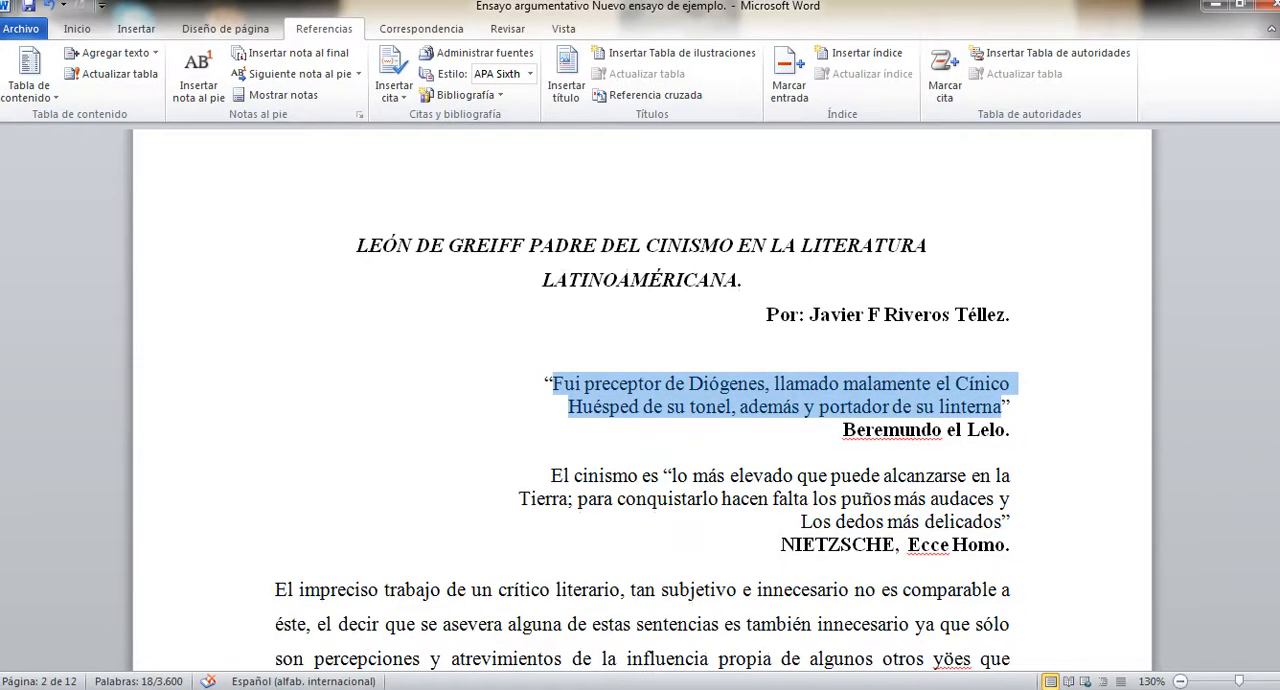
pyautogui.moveTo(1001, 521); pyautogui.dragTo(550, 475)
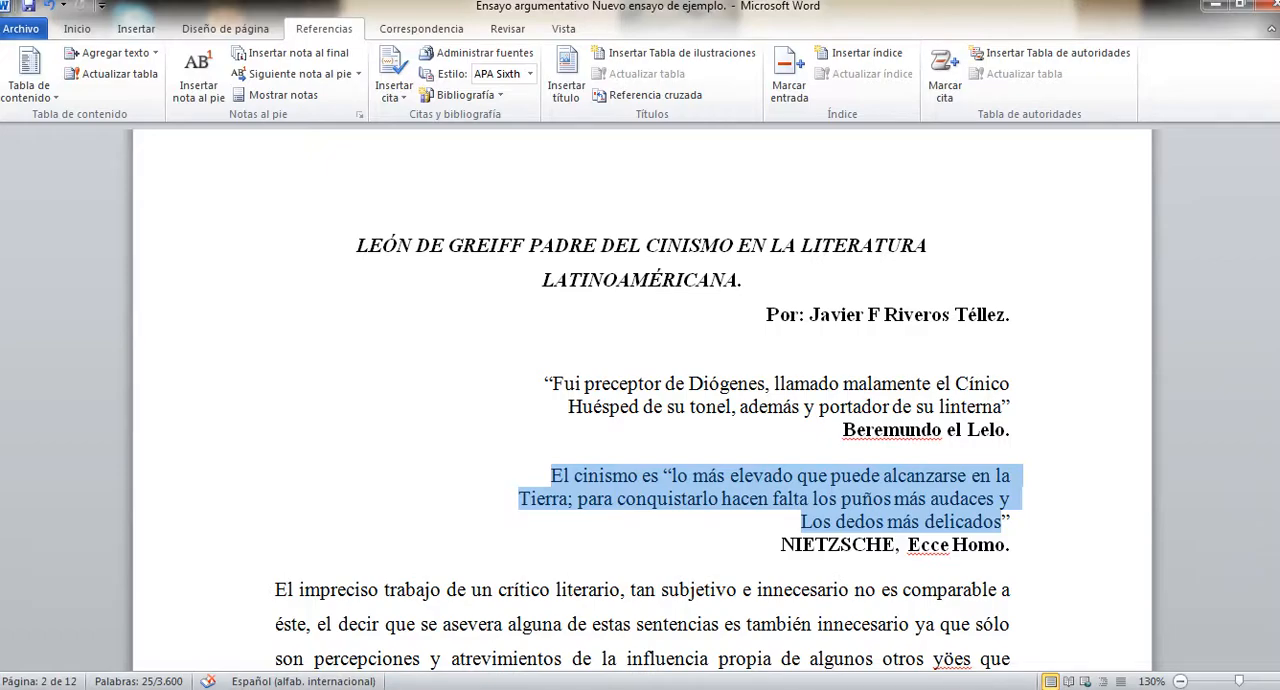
# Remove the italics from "de donde vinieron sus abuelos, bravos escandinavos de gigantesco porte" at the start of page 3.
pyautogui.scroll(-5, 640, 400)
pyautogui.scroll(-4, 640, 400)
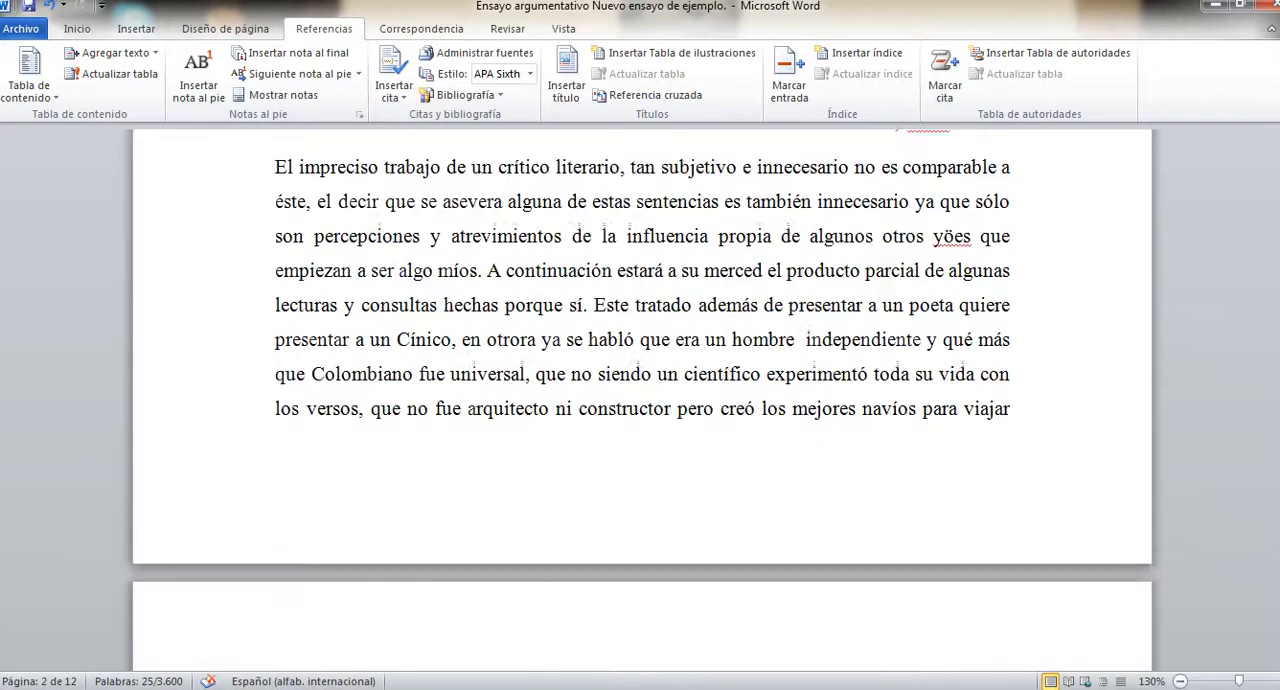
pyautogui.scroll(3, 640, 400)
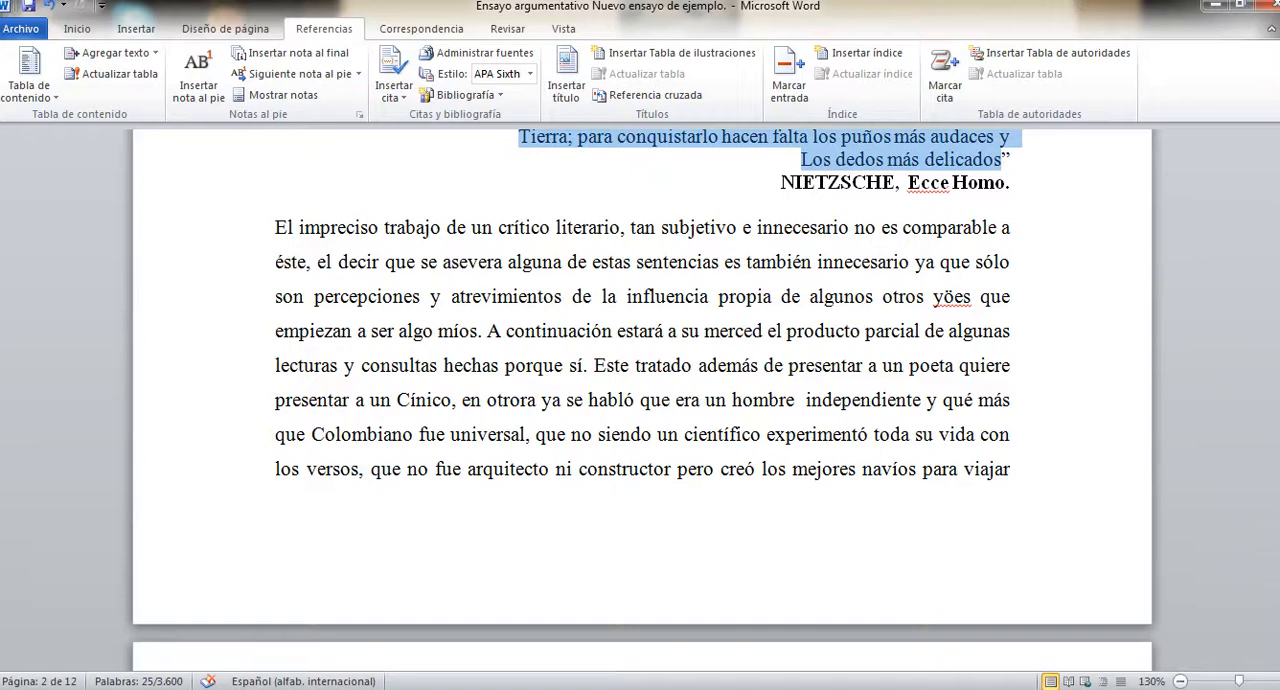
pyautogui.scroll(-6, 640, 400)
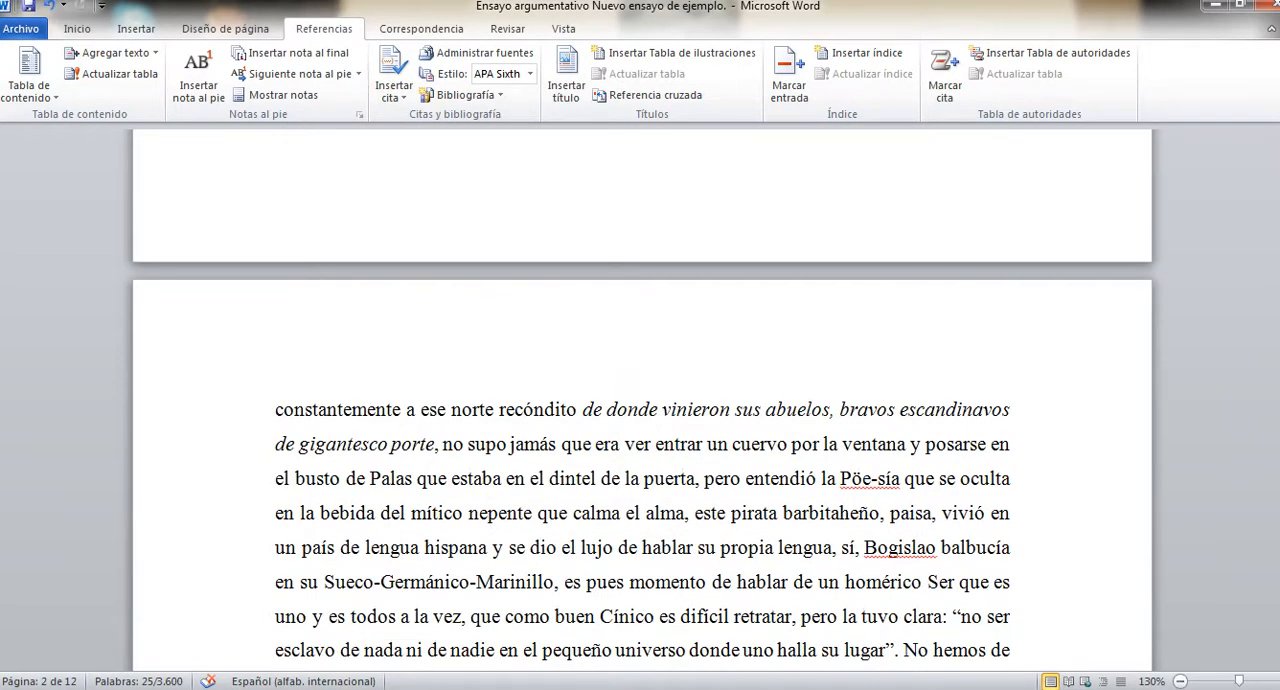
pyautogui.moveTo(583, 409); pyautogui.dragTo(434, 444)
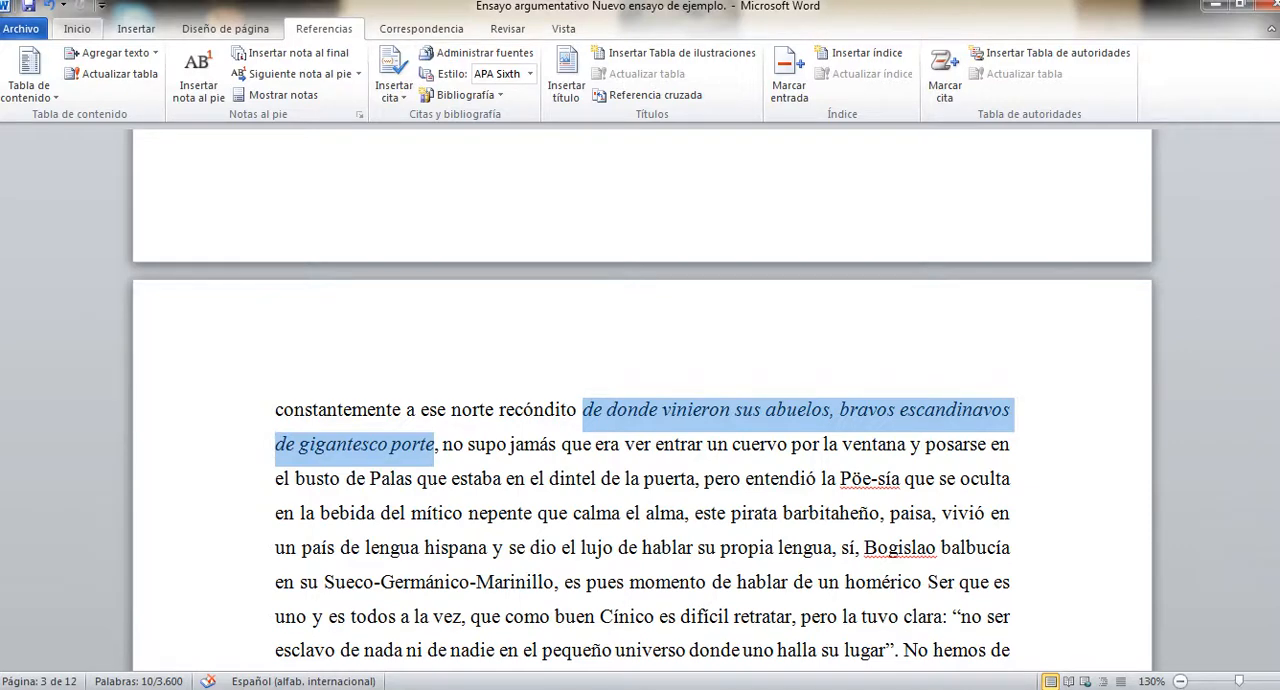
pyautogui.click(77, 28)
pyautogui.click(180, 88)
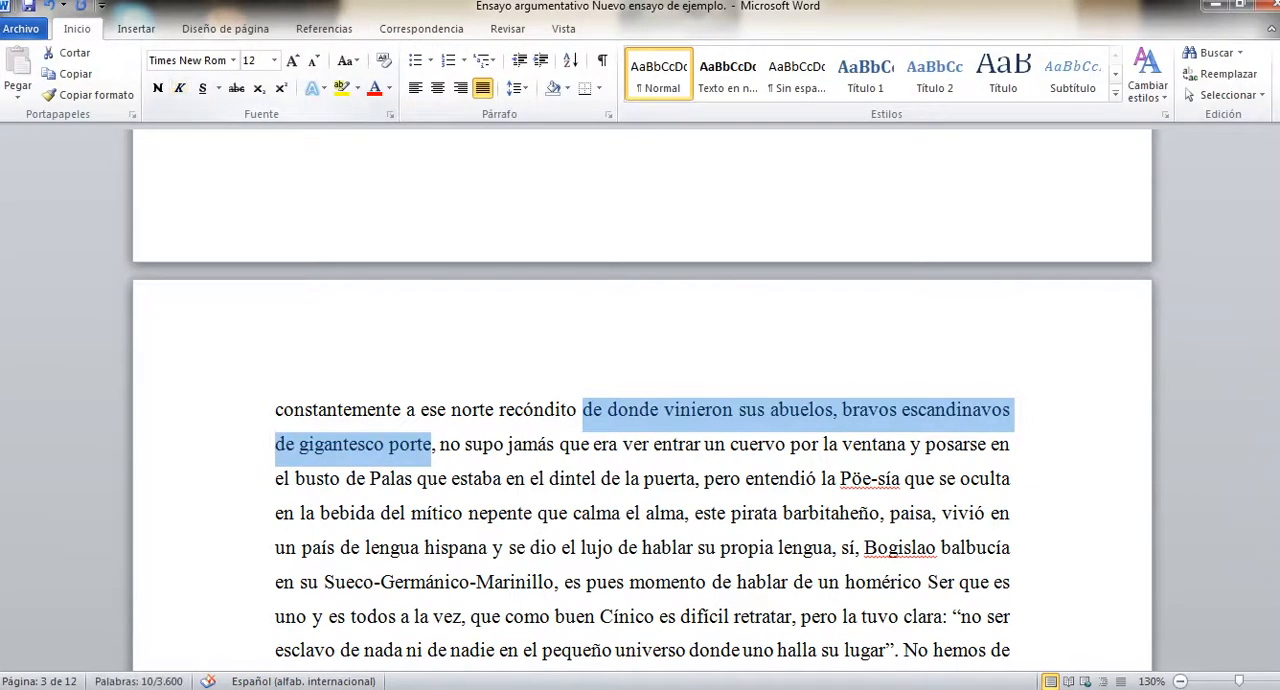
# Enclose the phrase "de donde vinieron sus abuelos, bravos escandinavos de gigantesco porte" in quotation marks.
pyautogui.click(584, 409)
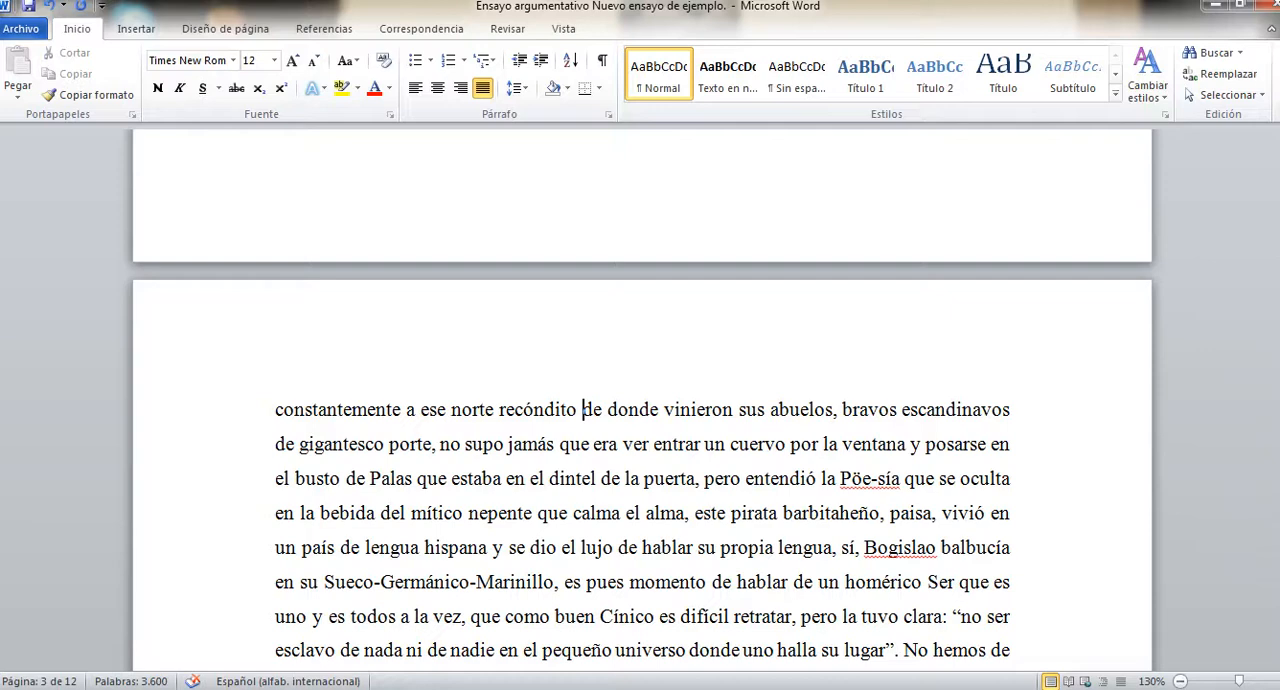
pyautogui.write('“')
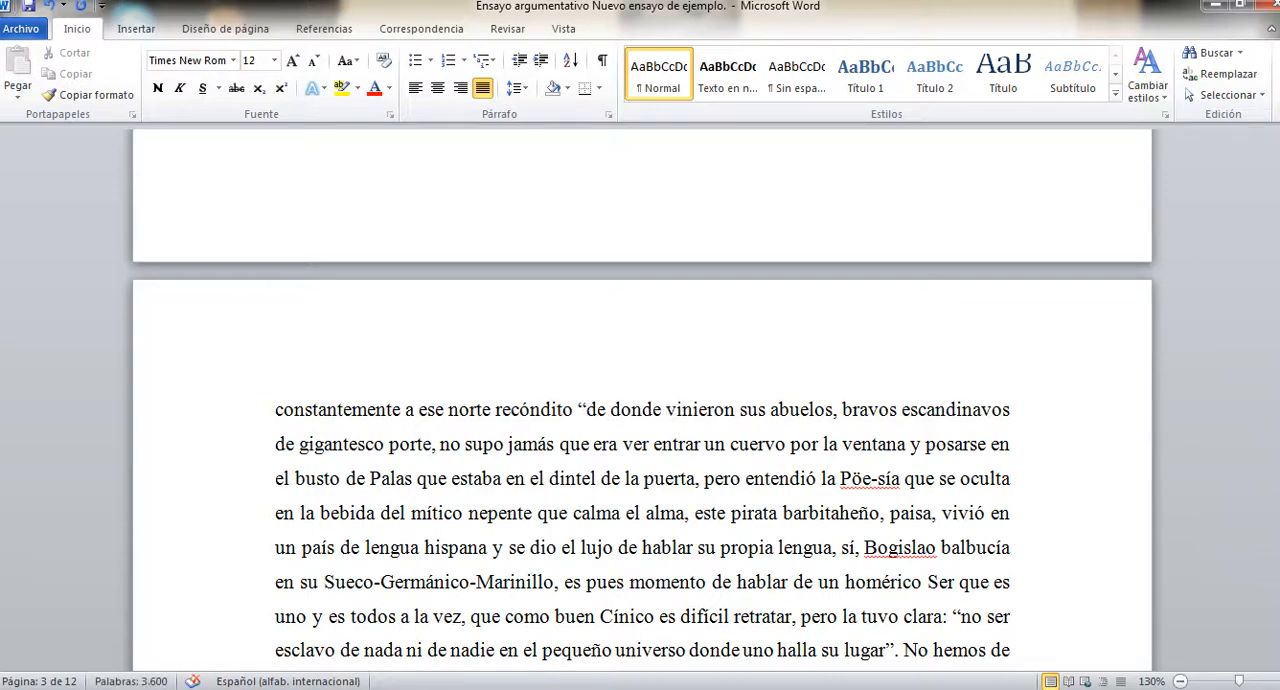
pyautogui.click(432, 444)
pyautogui.write('”')
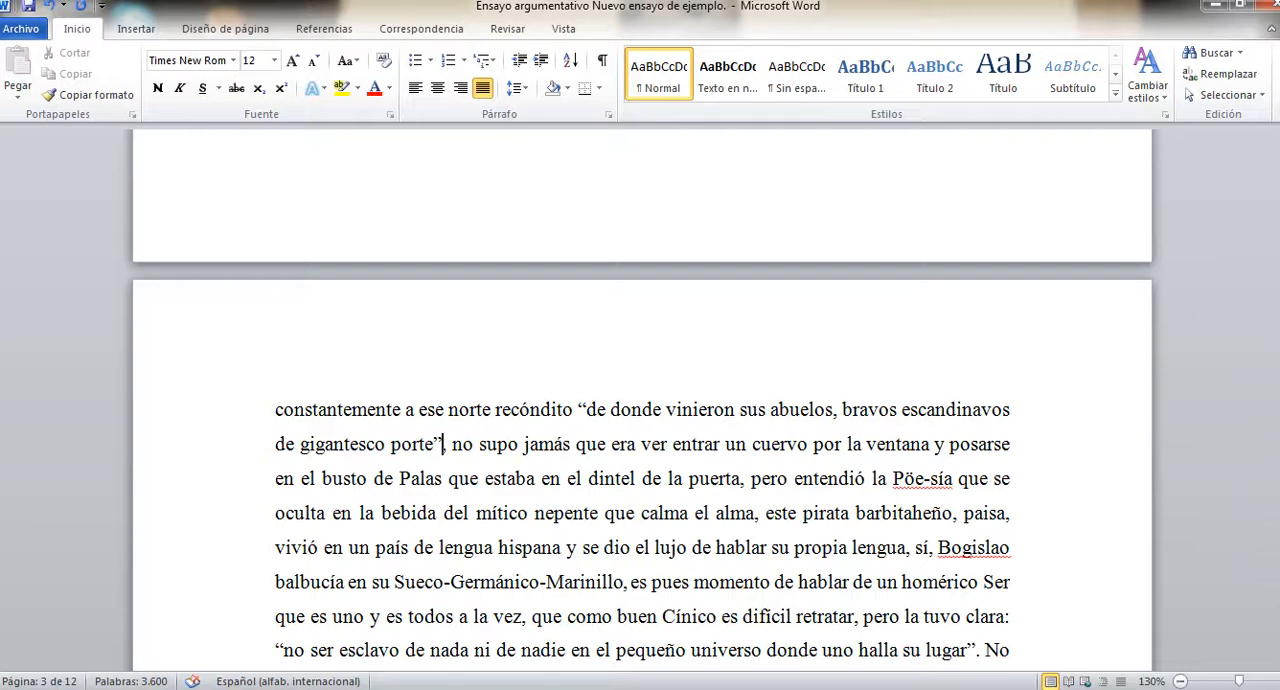
# Start adding a new citation source after the closing quotation mark, with Libro as the source type.
pyautogui.click(507, 28)
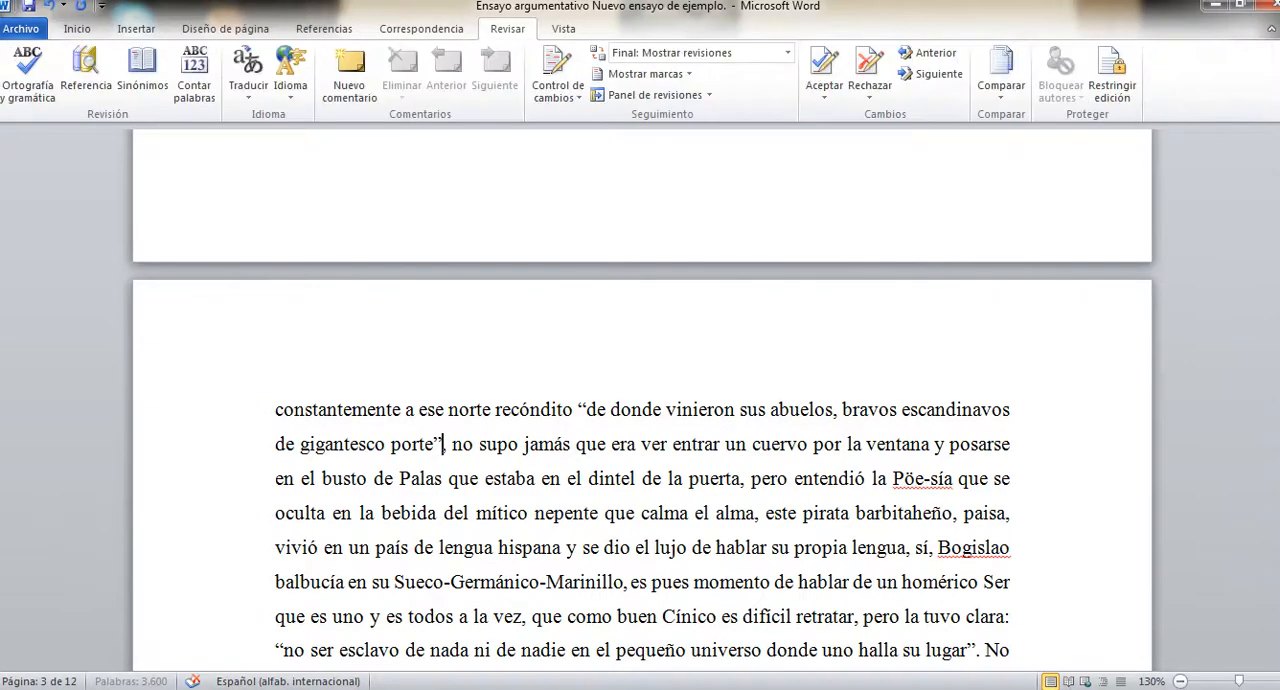
pyautogui.click(324, 29)
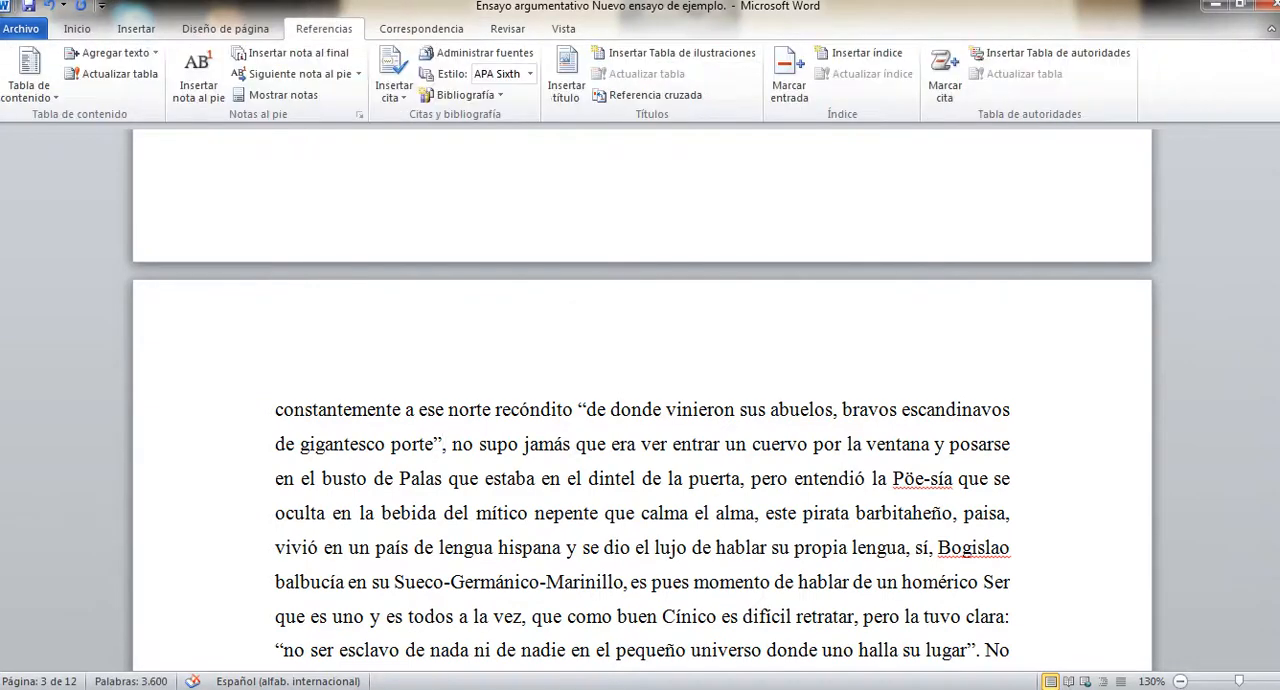
pyautogui.click(393, 90)
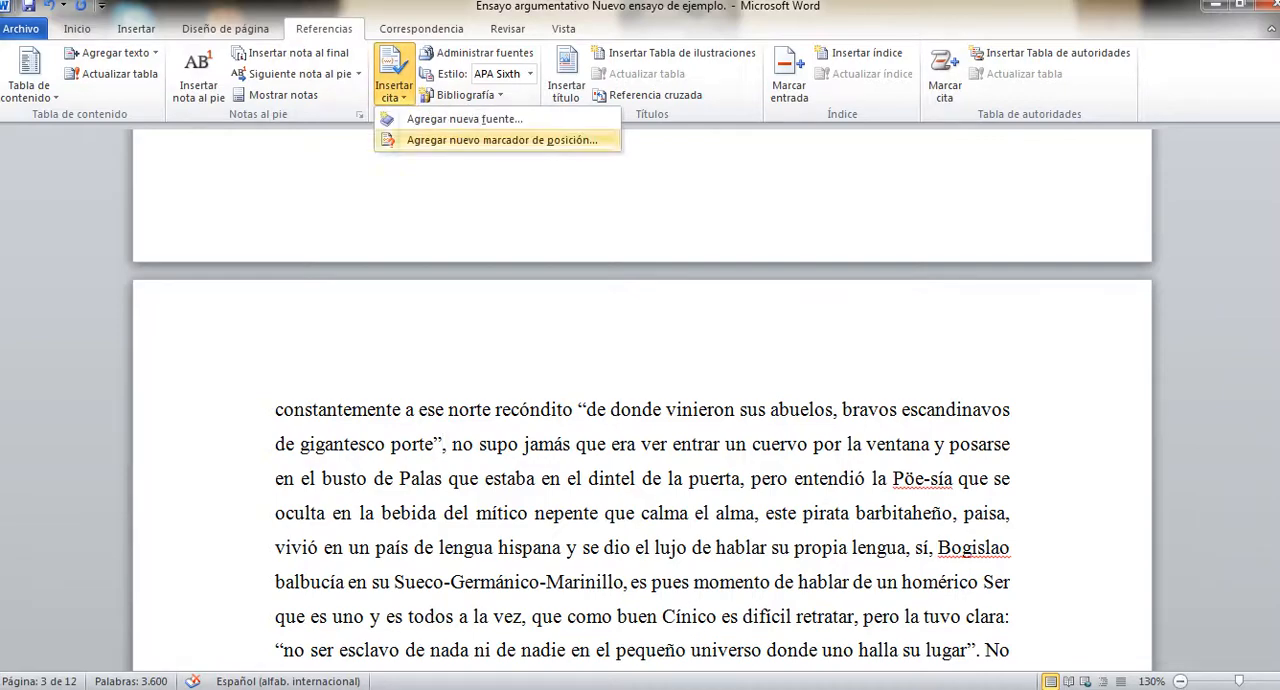
pyautogui.click(465, 119)
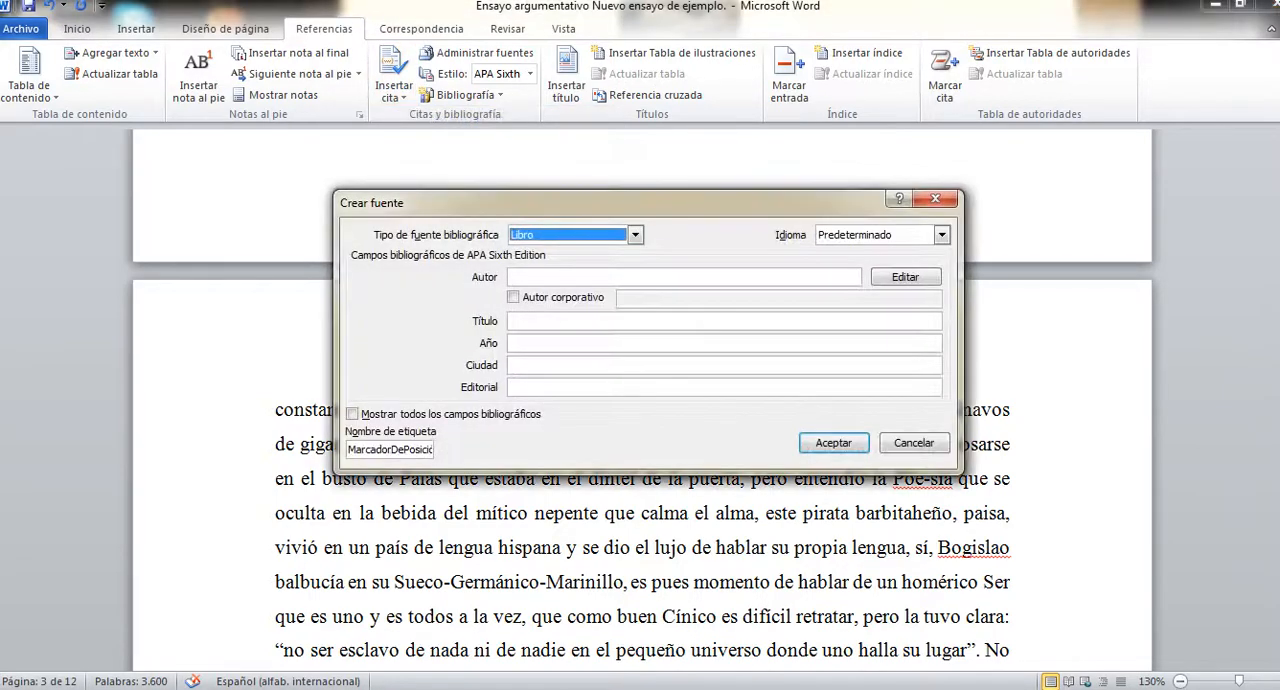
pyautogui.click(635, 235)
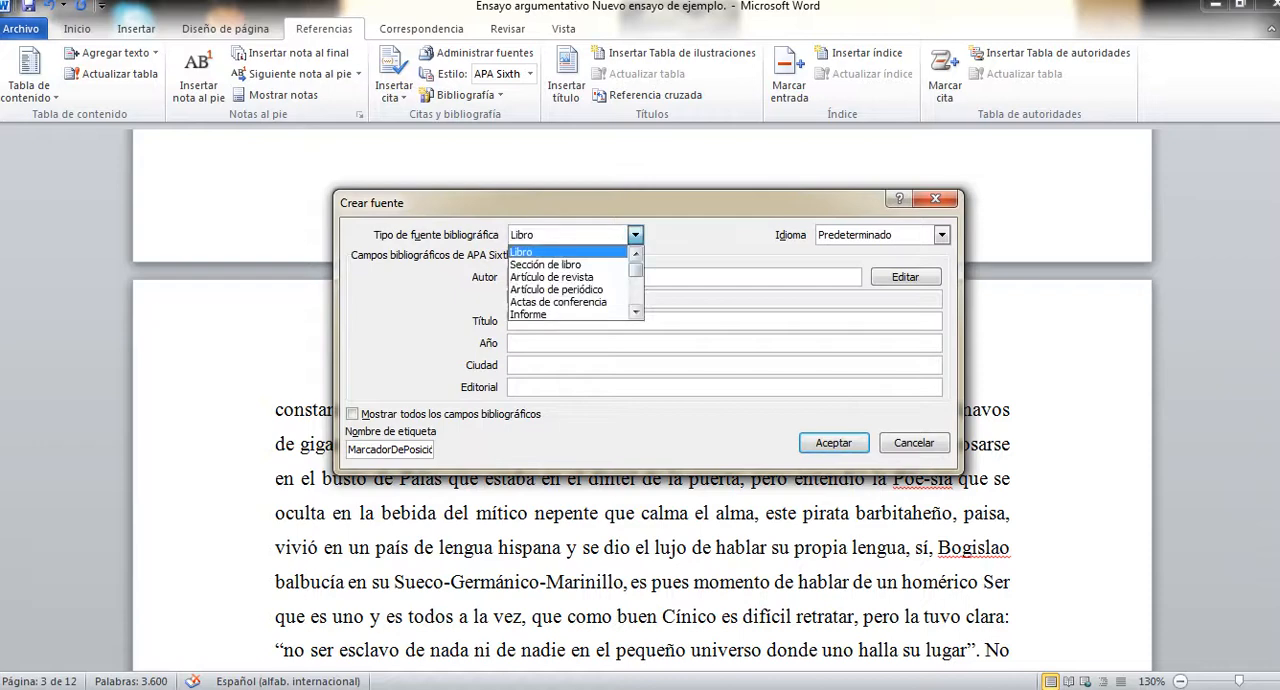
pyautogui.moveTo(636, 267)
pyautogui.mouseDown()
pyautogui.moveTo(636, 298)
pyautogui.moveTo(636, 269)
pyautogui.mouseUp()
pyautogui.click(570, 252)
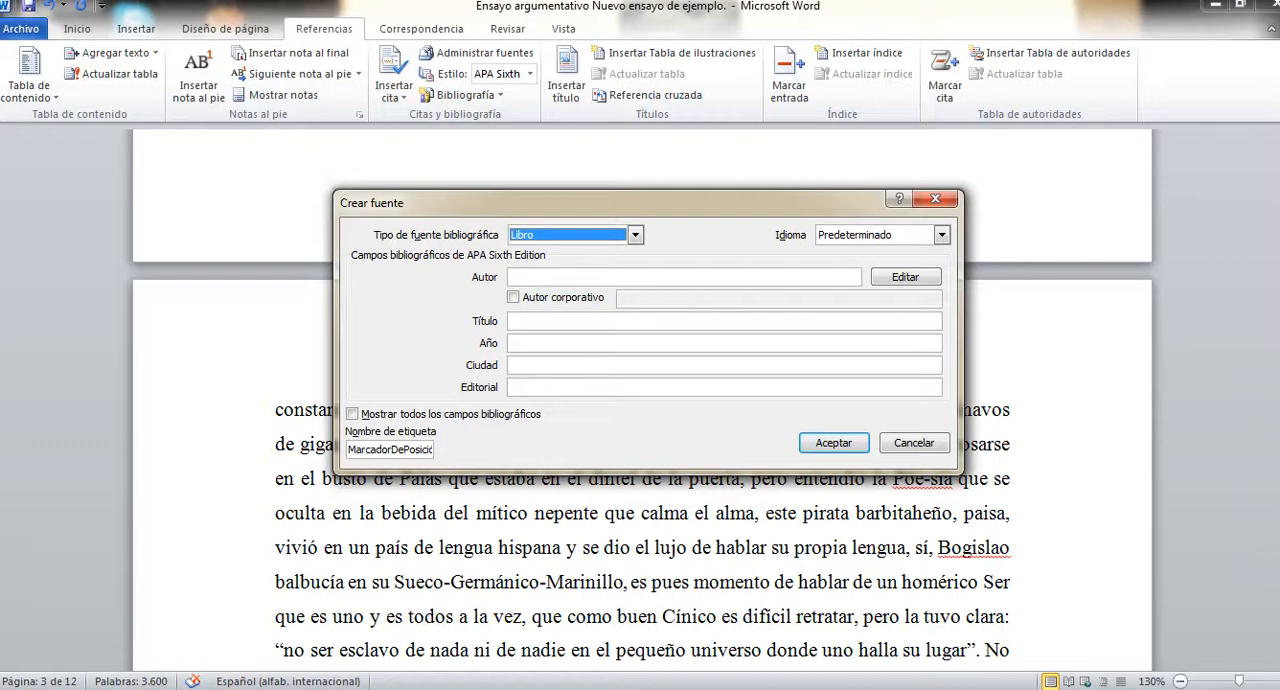
# Enter the author's name in the new book source, surname first, followed by a comma and the given names.
pyautogui.click(570, 277)
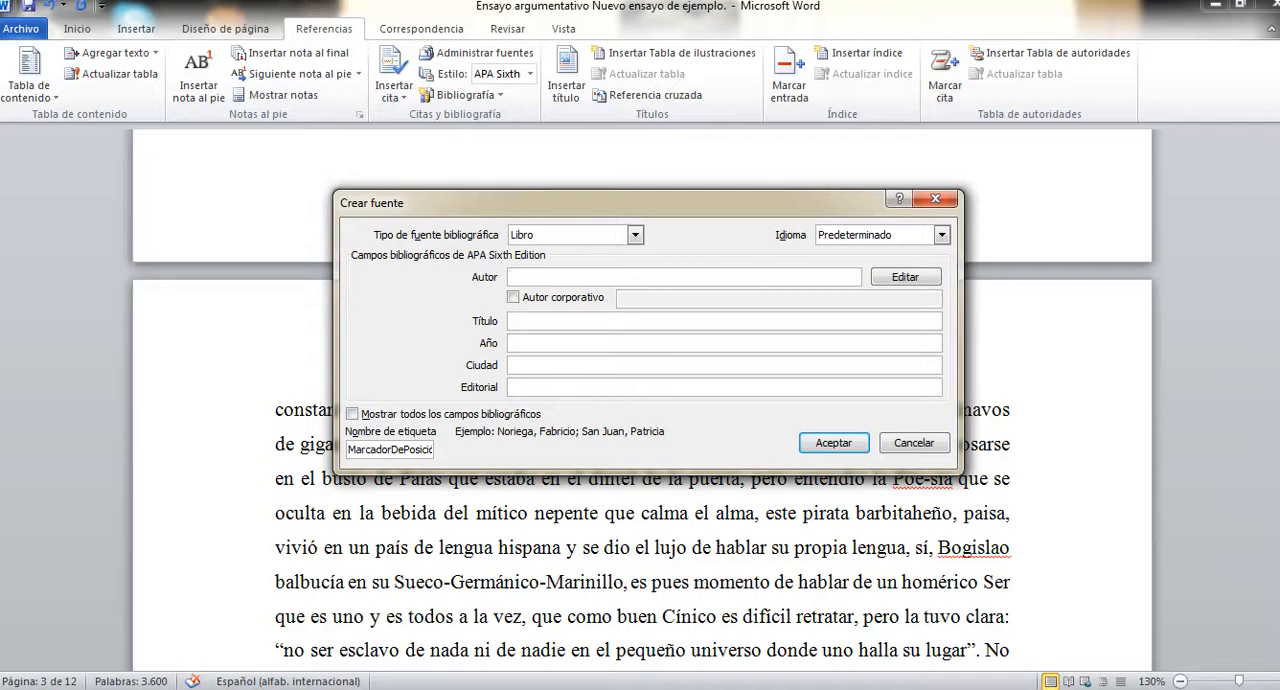
pyautogui.write('Abad')
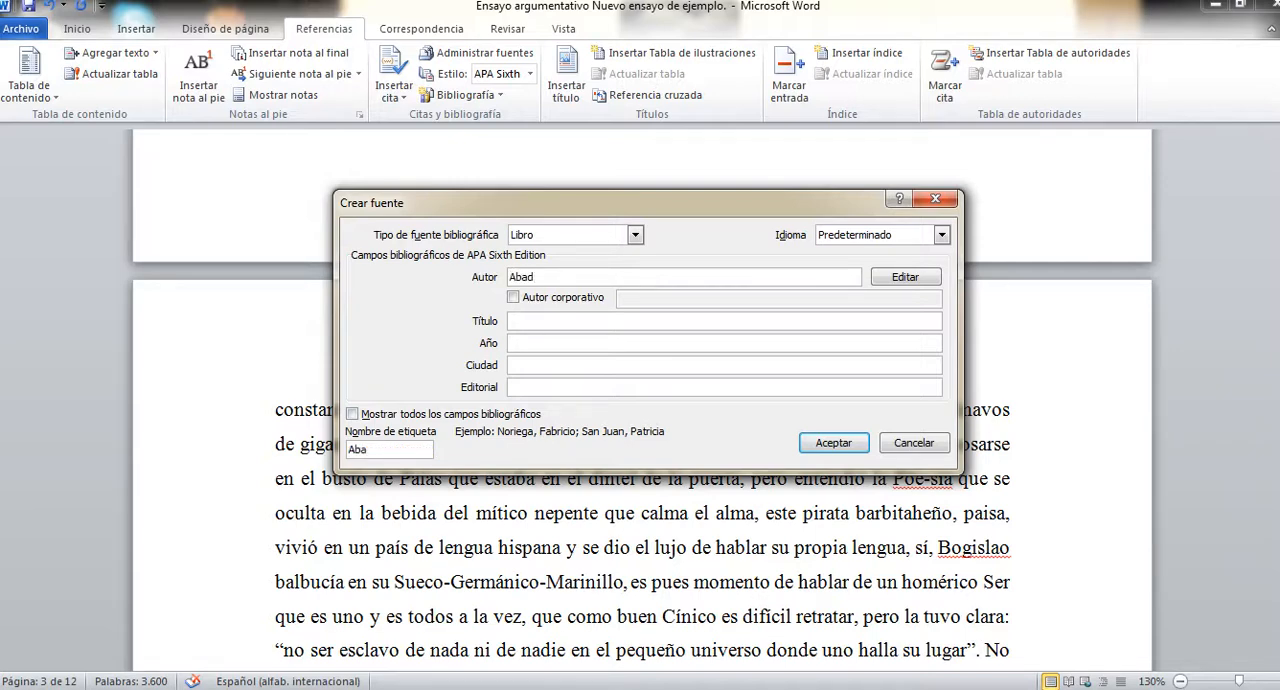
pyautogui.write(', María José')
# Enter "Los caminos de Montelíbano" as the book source's title.
pyautogui.click(540, 321)
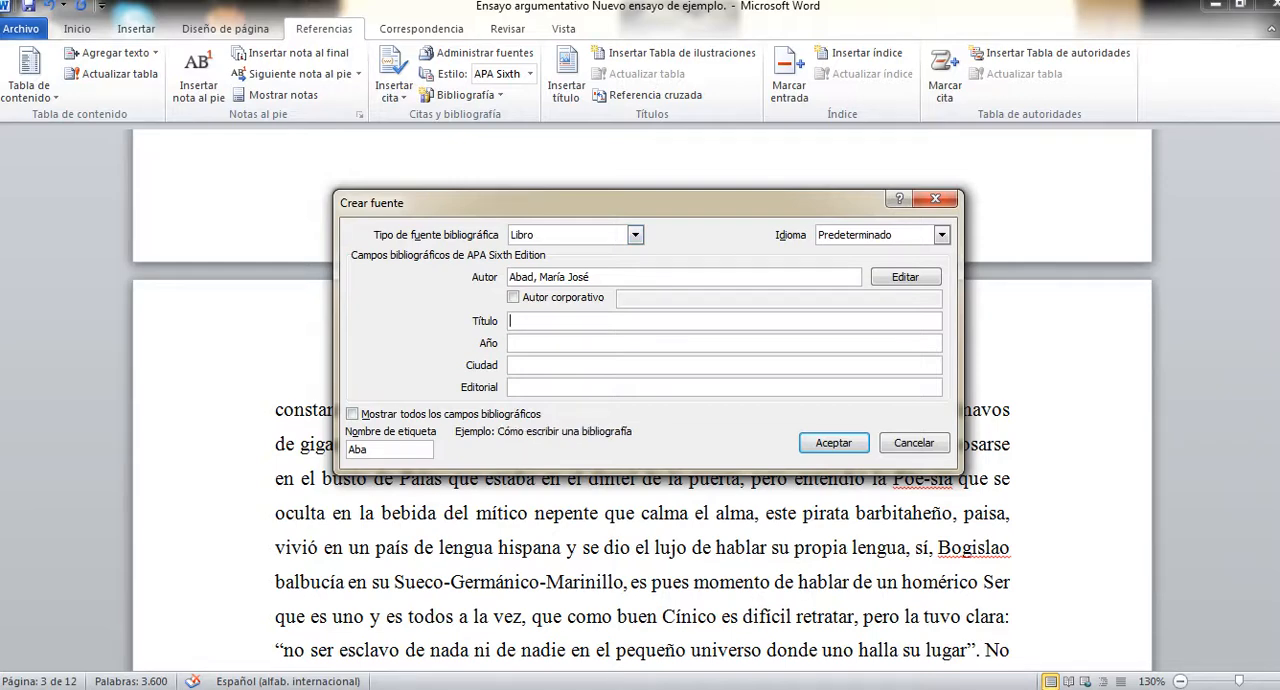
pyautogui.write('Los caminos de Montelíbano')
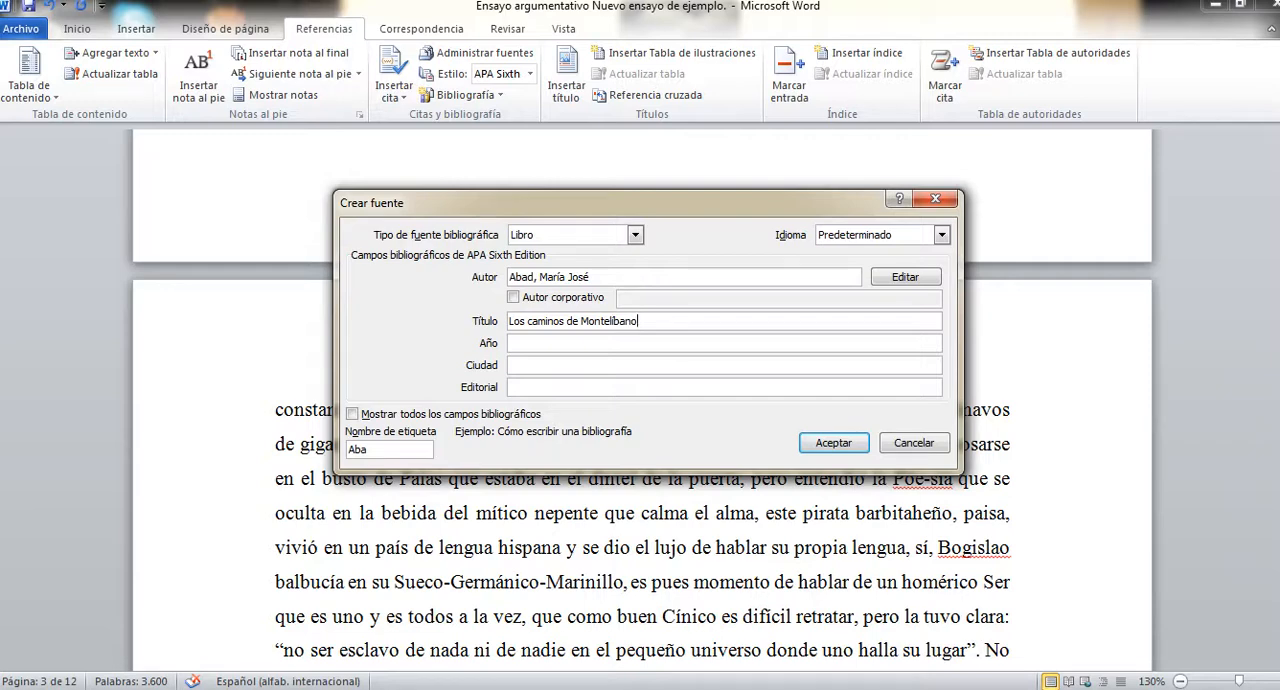
# Set the book source's year to 2006 and its city to Montería.
pyautogui.press('Tab')
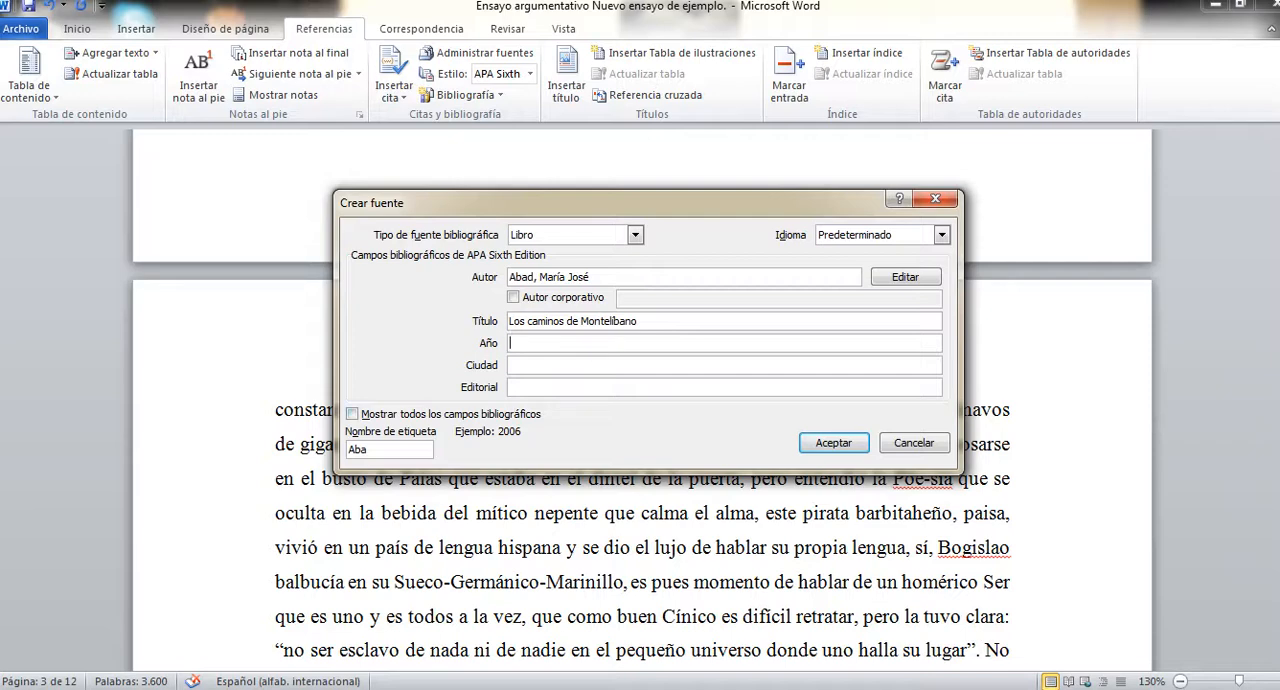
pyautogui.write('2006')
pyautogui.press('Tab')
pyautogui.write('Montería')
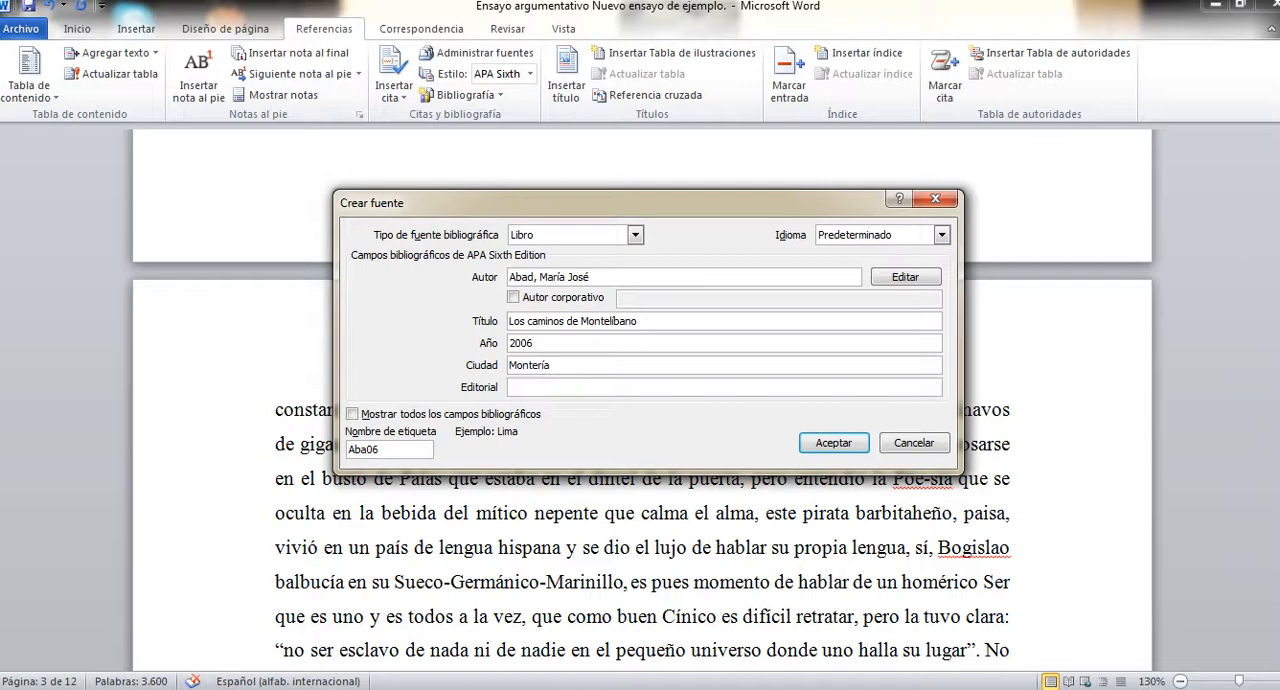
# Enter "Sinú Editores." as the book source's publisher and show all bibliographic fields.
pyautogui.press('Tab')
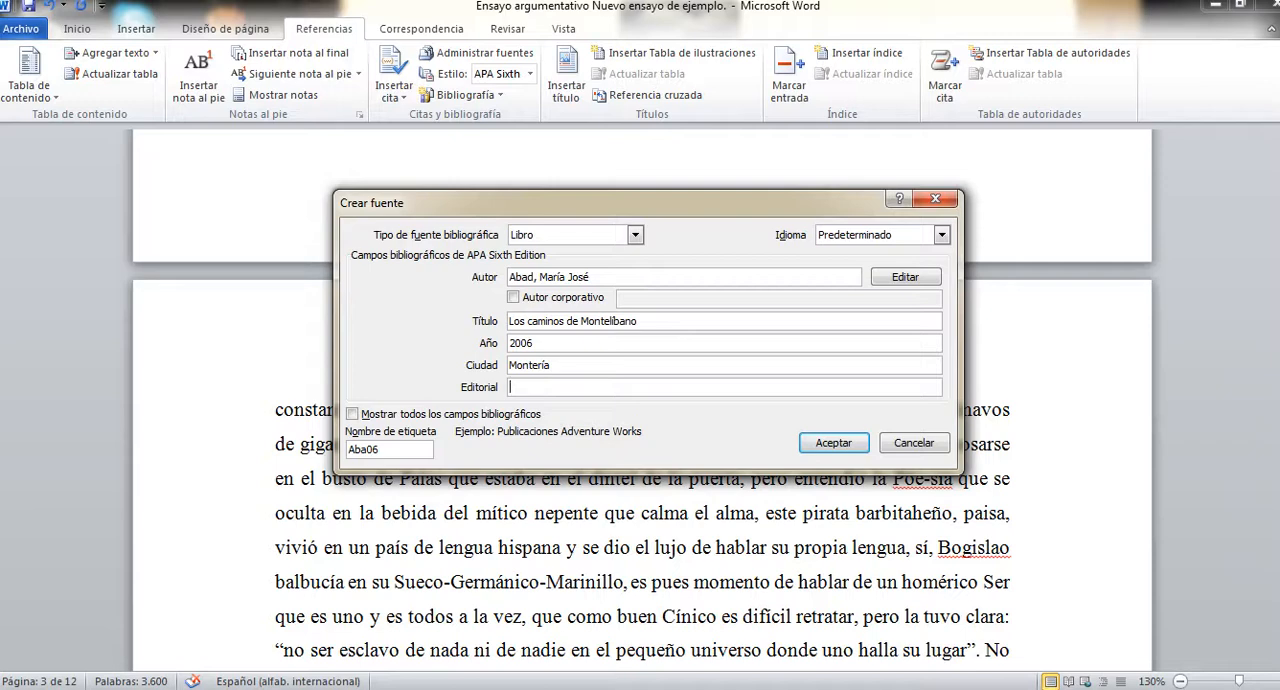
pyautogui.write('Sinú Editores.')
pyautogui.click(352, 414)
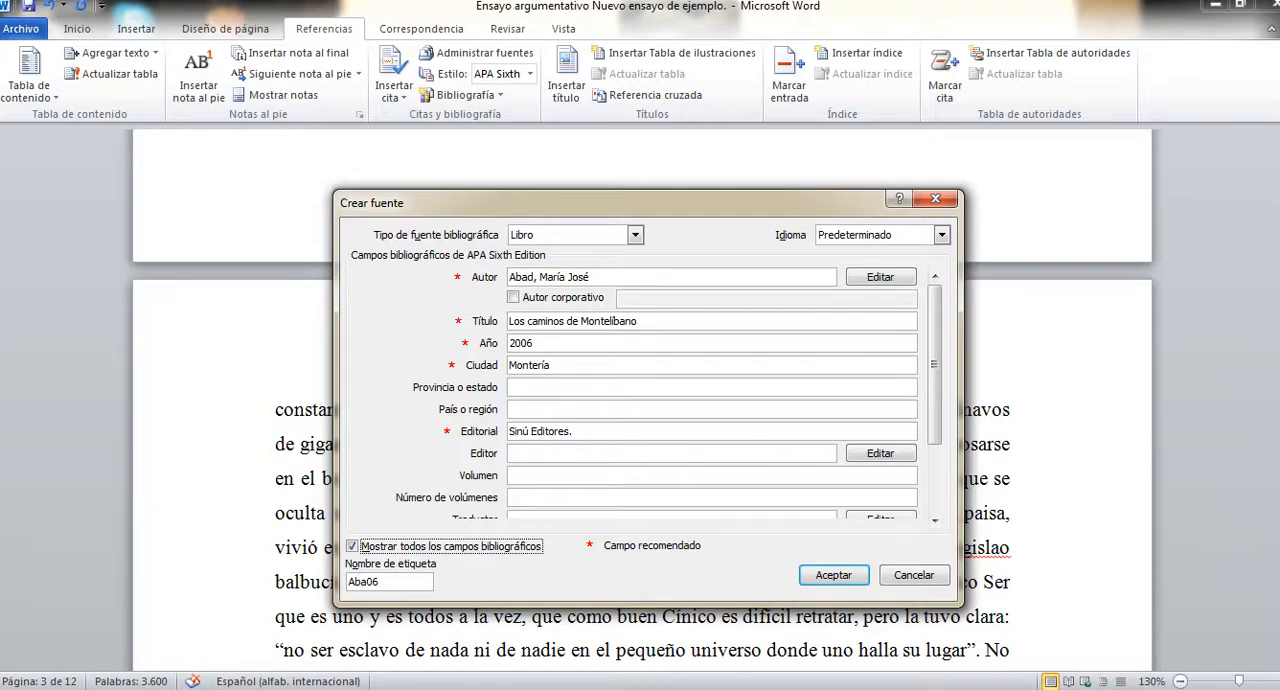
# Hide the extra bibliographic fields and save the book source so its citation is inserted after "gigantesco porte".
pyautogui.moveTo(934, 391); pyautogui.dragTo(934, 431)
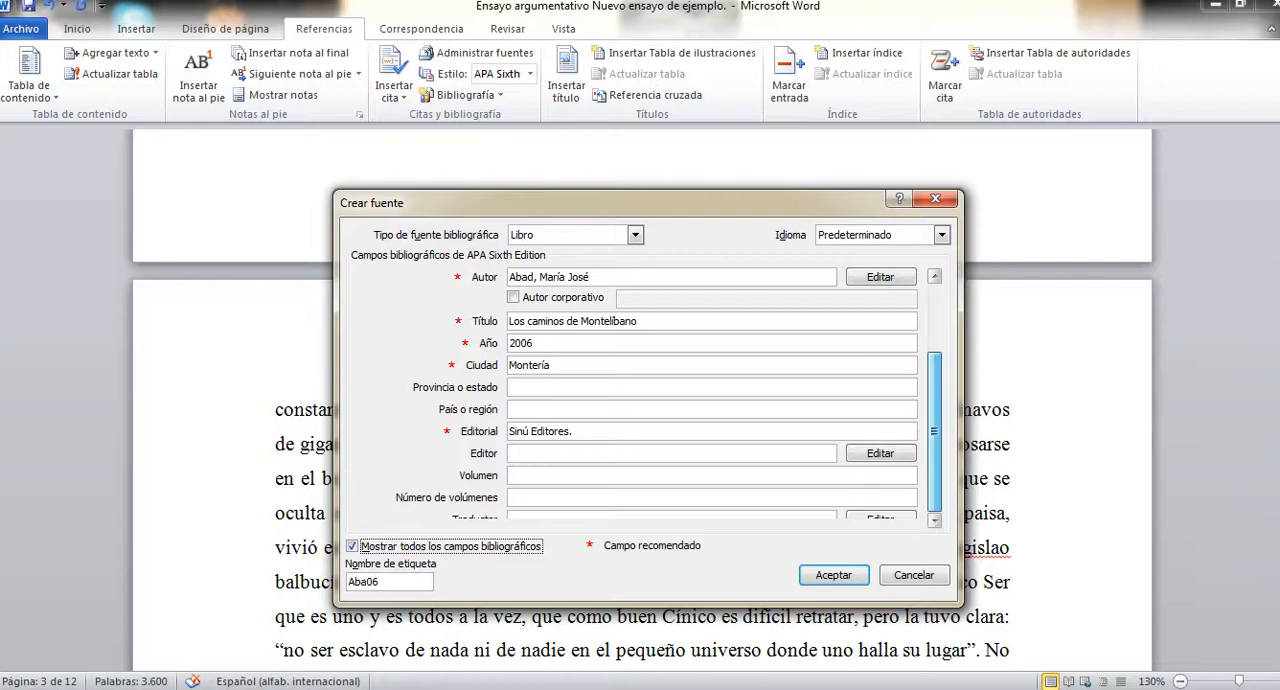
pyautogui.moveTo(934, 431); pyautogui.dragTo(934, 364)
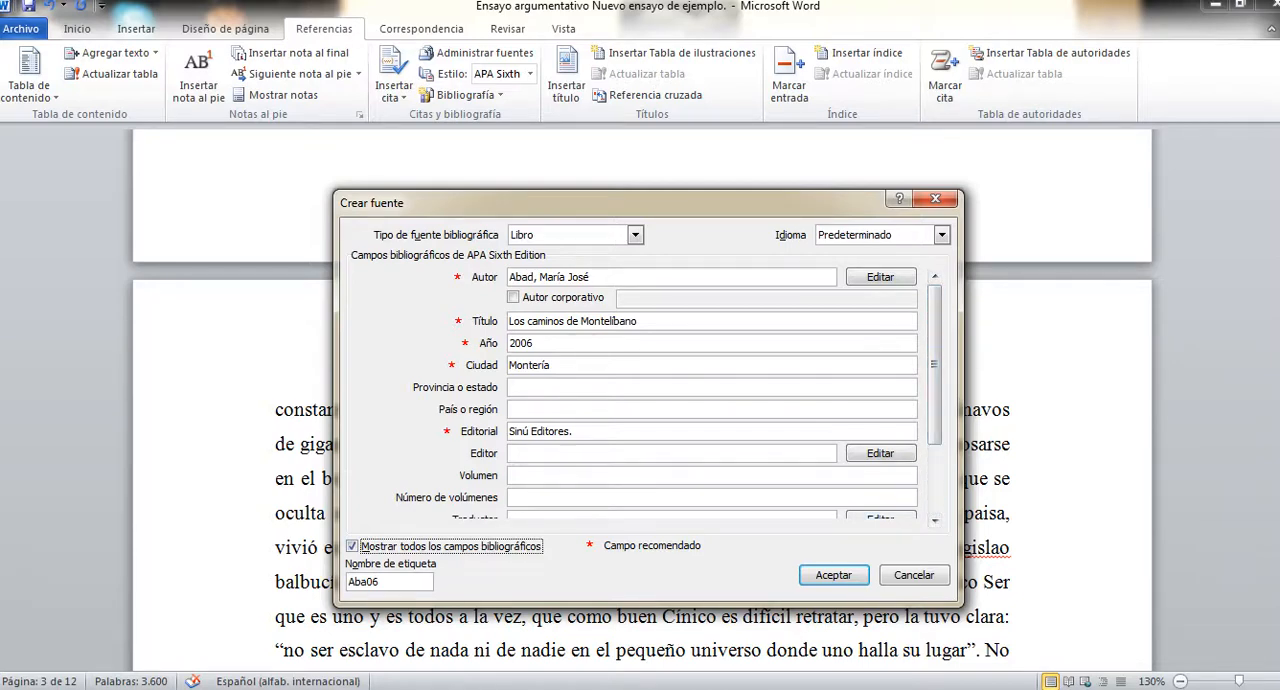
pyautogui.click(352, 546)
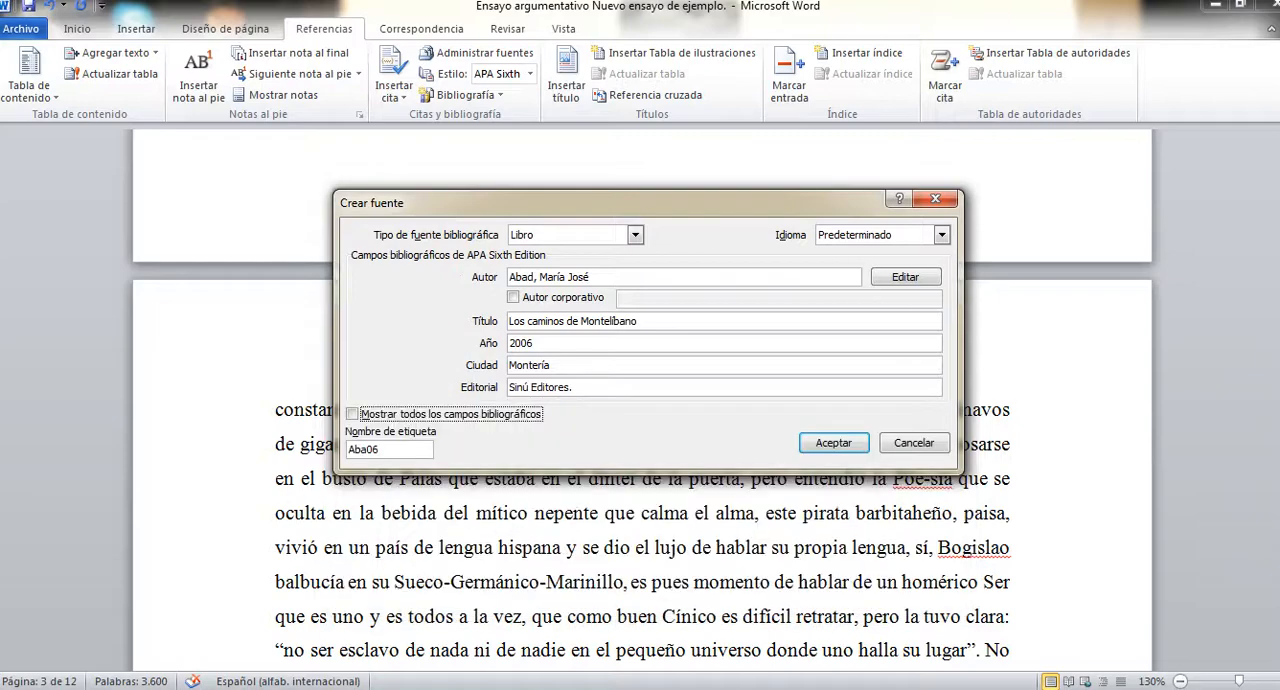
pyautogui.click(833, 442)
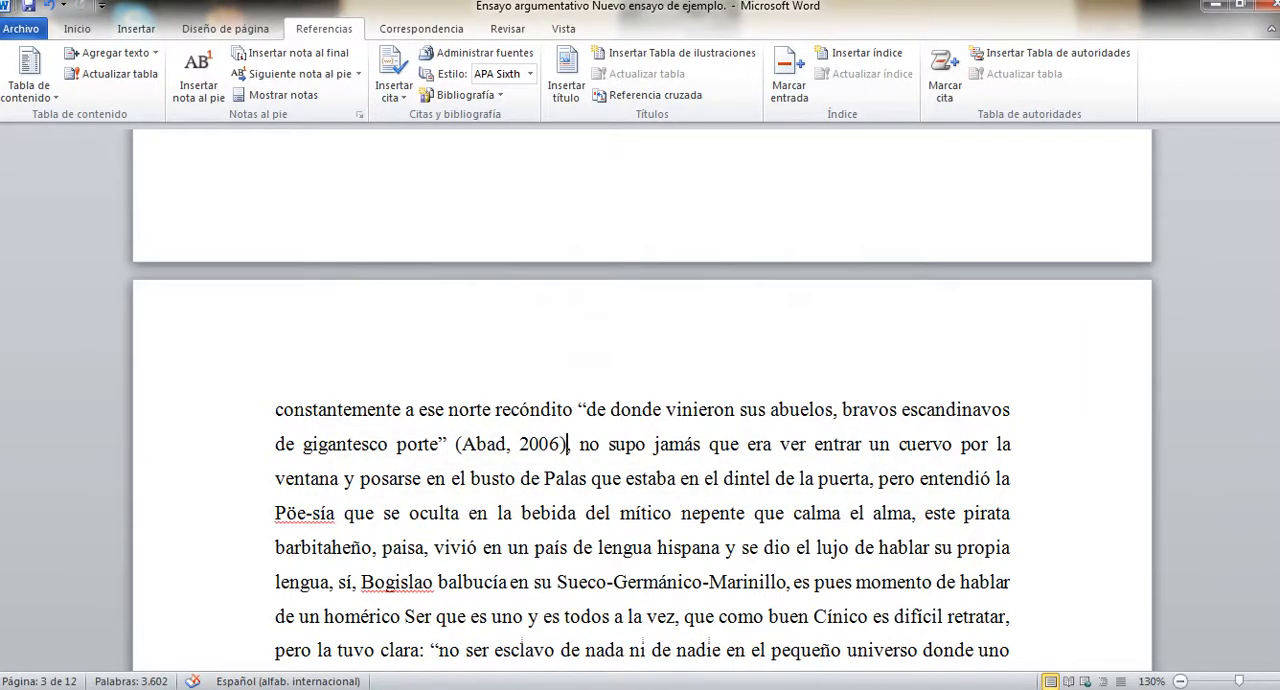
pyautogui.moveTo(577, 445); pyautogui.dragTo(449, 445)
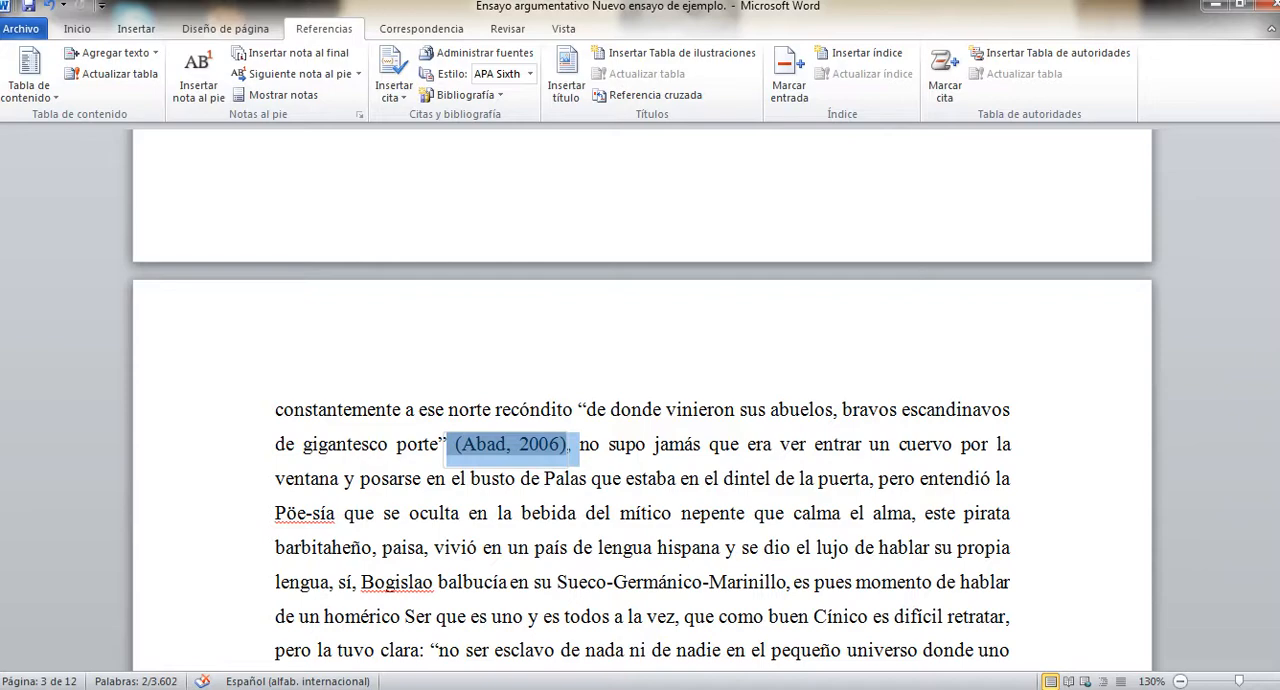
# Remove the left indent from the italic verse quotation starting "Ni de Epifanio" and indent it again.
pyautogui.scroll(-5, 640, 450)
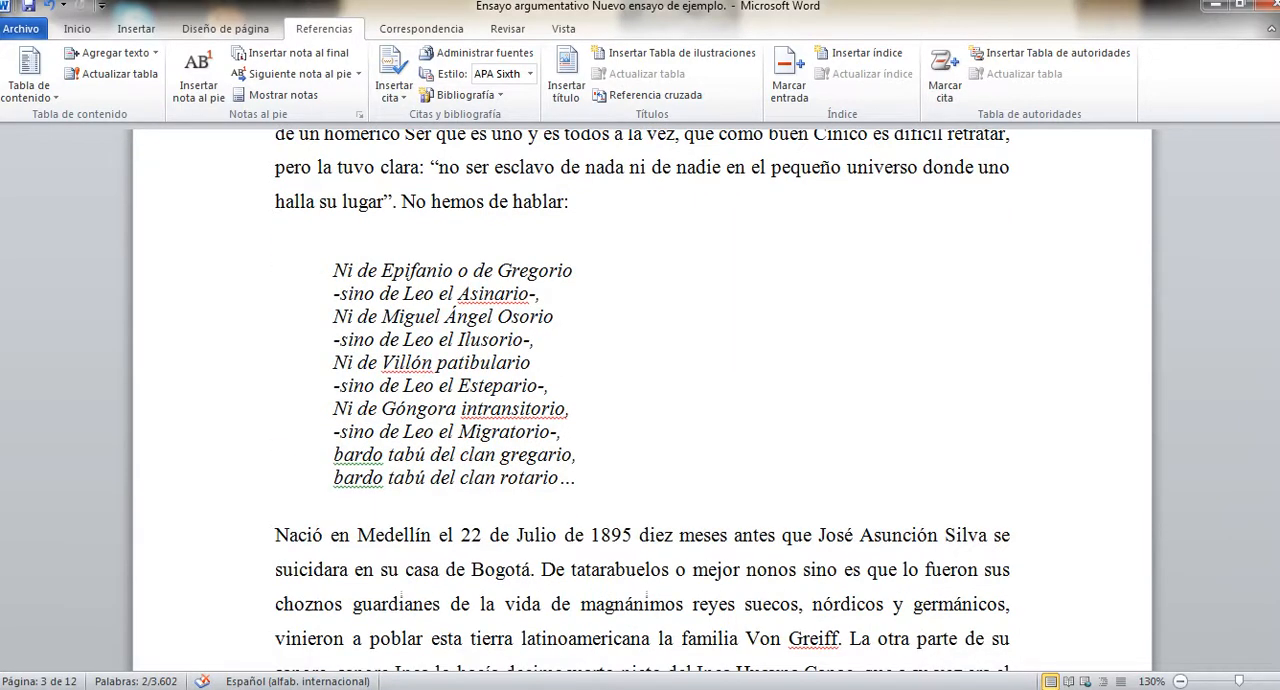
pyautogui.moveTo(333, 270); pyautogui.dragTo(576, 478)
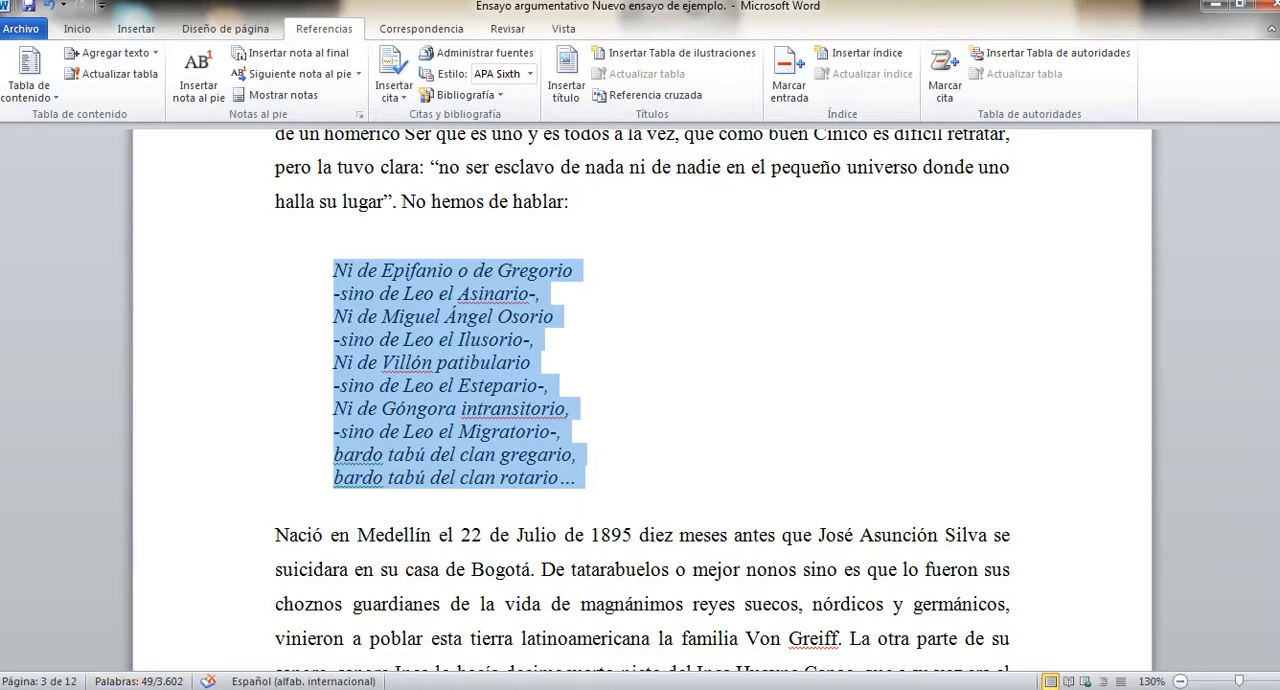
pyautogui.click(277, 236)
pyautogui.moveTo(333, 270); pyautogui.dragTo(560, 478)
pyautogui.click(77, 28)
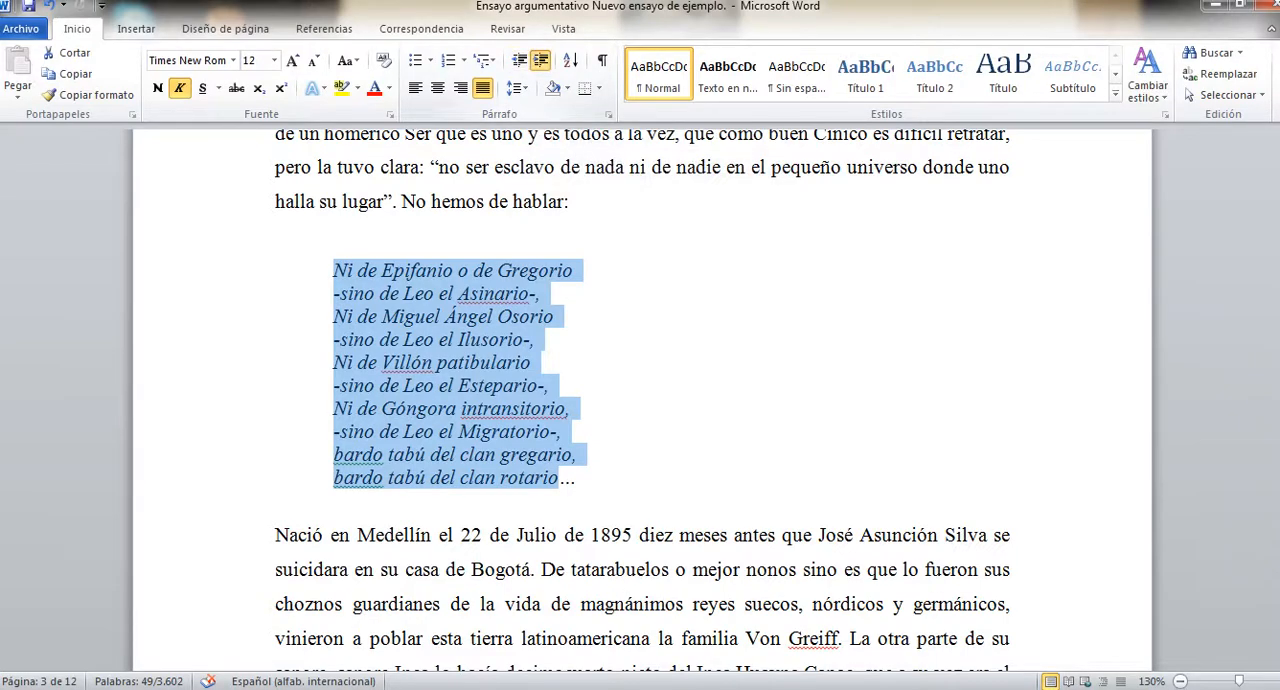
pyautogui.click(540, 60)
pyautogui.click(518, 60)
pyautogui.click(518, 60)
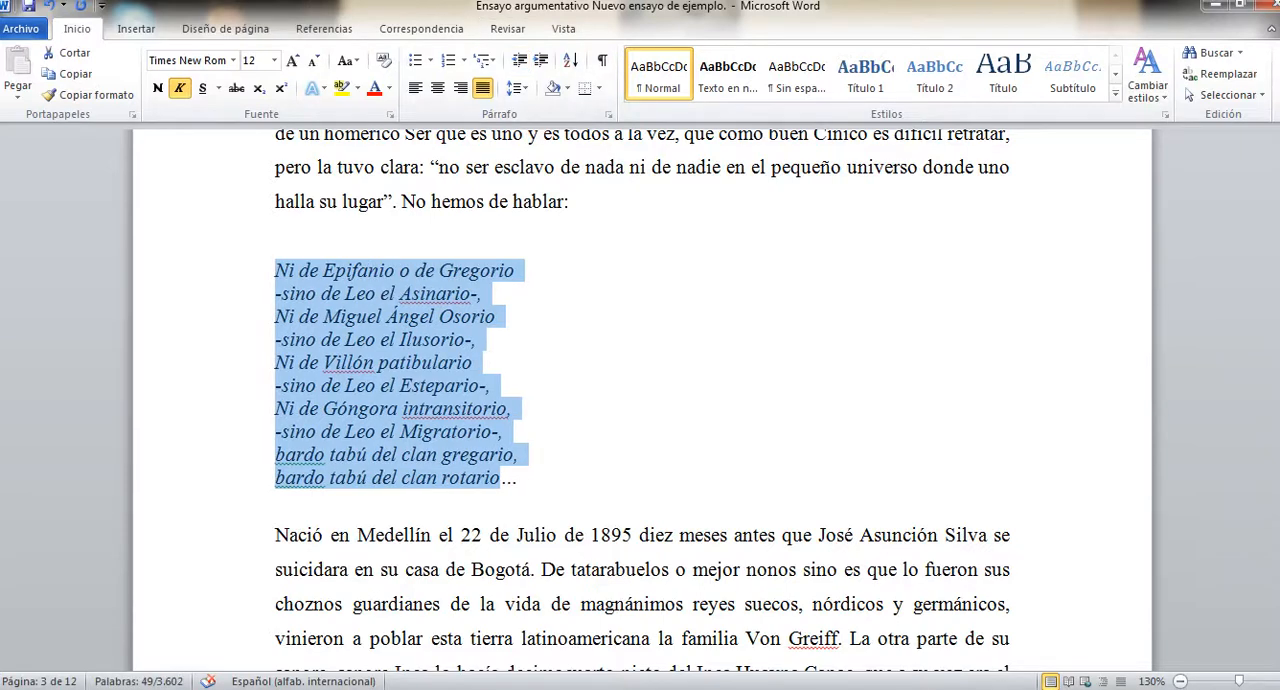
pyautogui.click(540, 60)
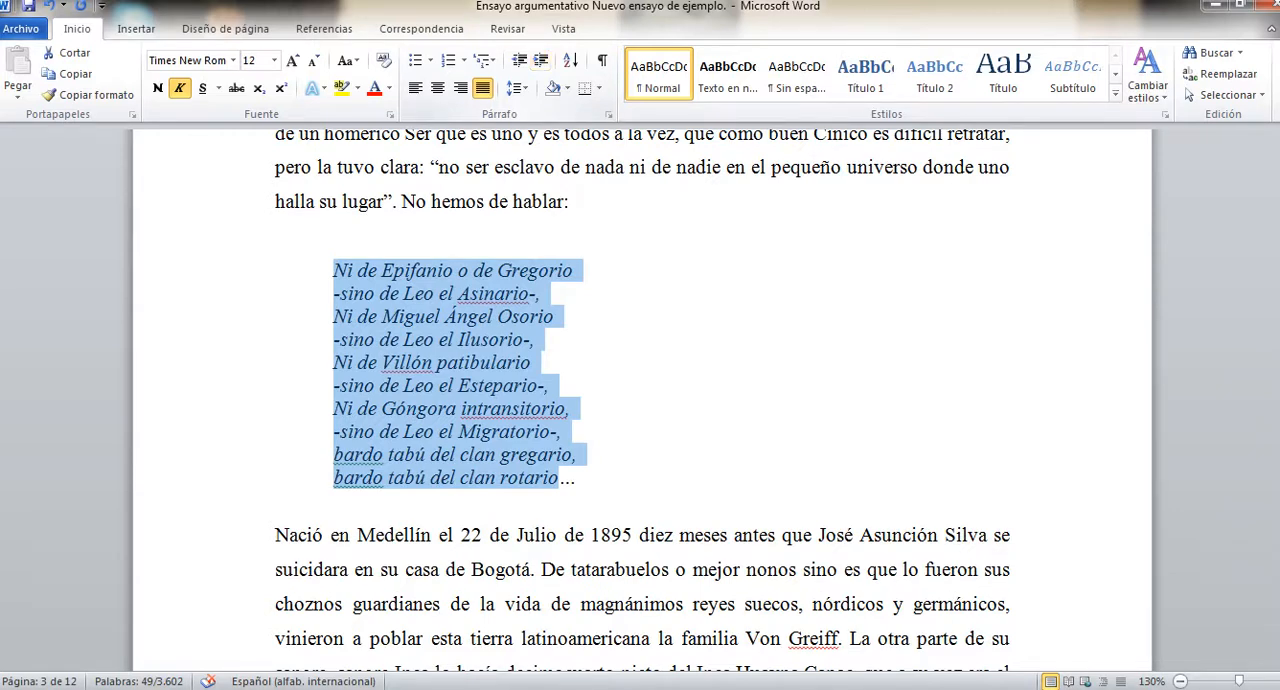
# Start a new citation source of type Sección de libro at the end of the verse "bardo tabú del clan rotario…".
pyautogui.click(580, 478)
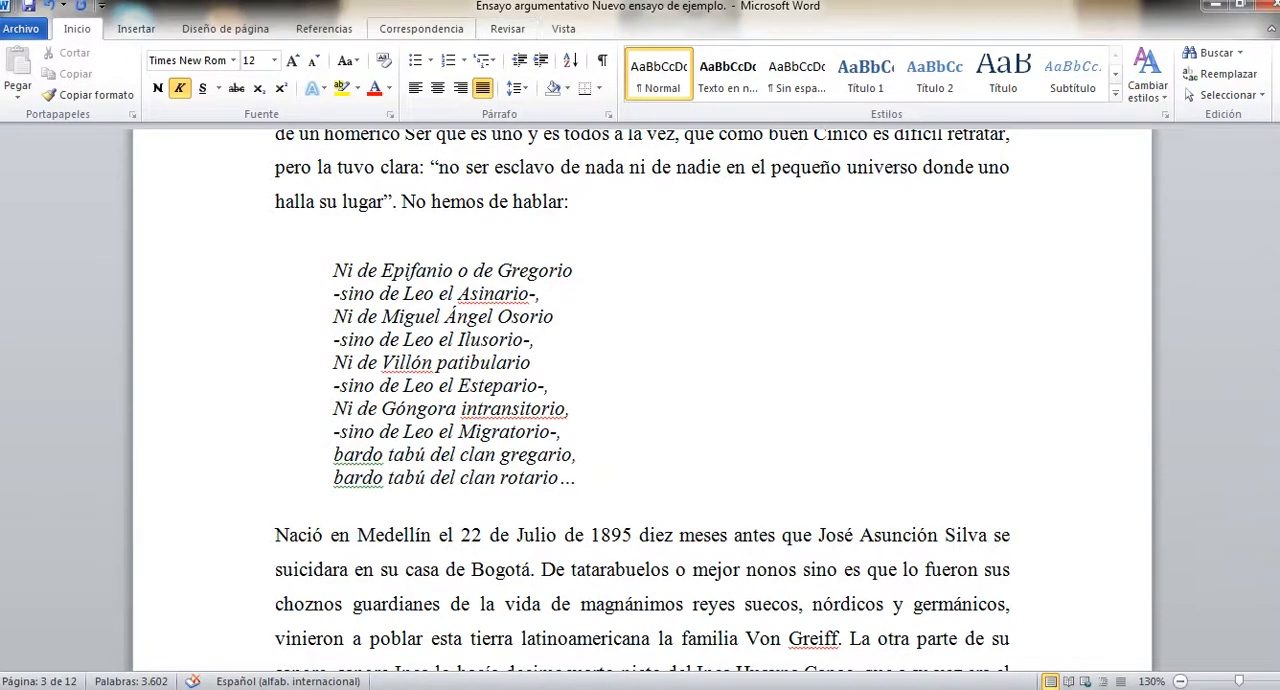
pyautogui.click(324, 28)
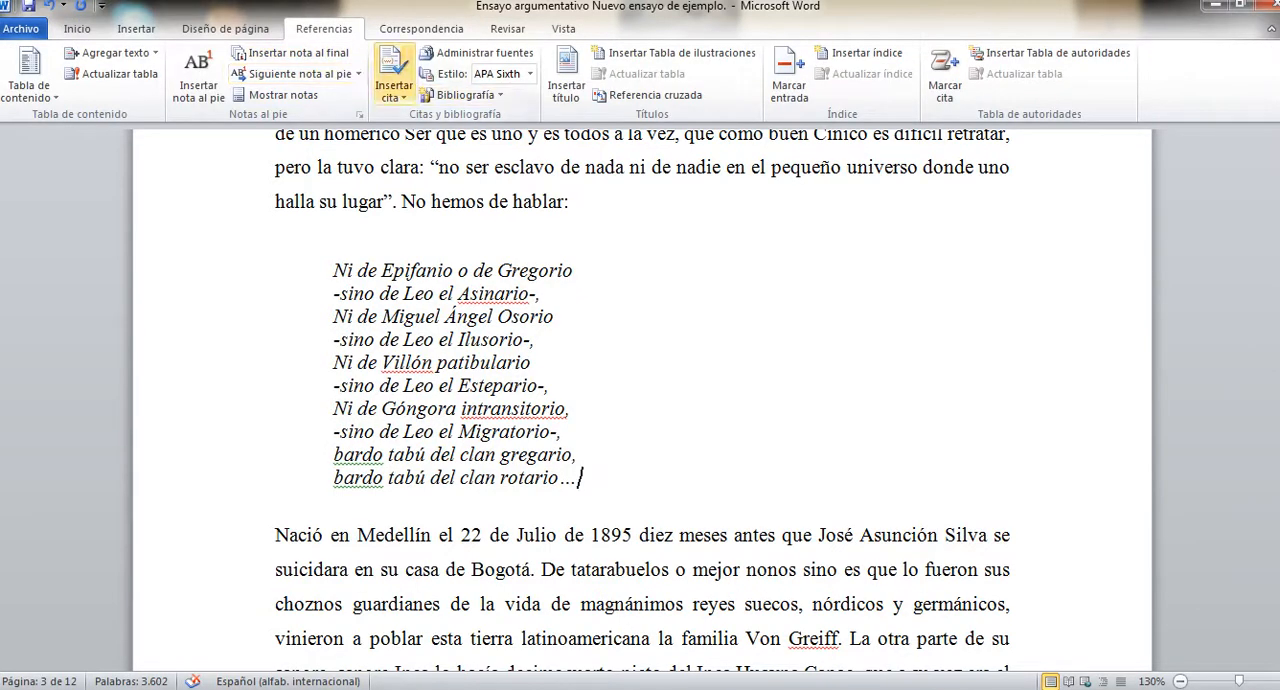
pyautogui.click(394, 85)
pyautogui.click(455, 163)
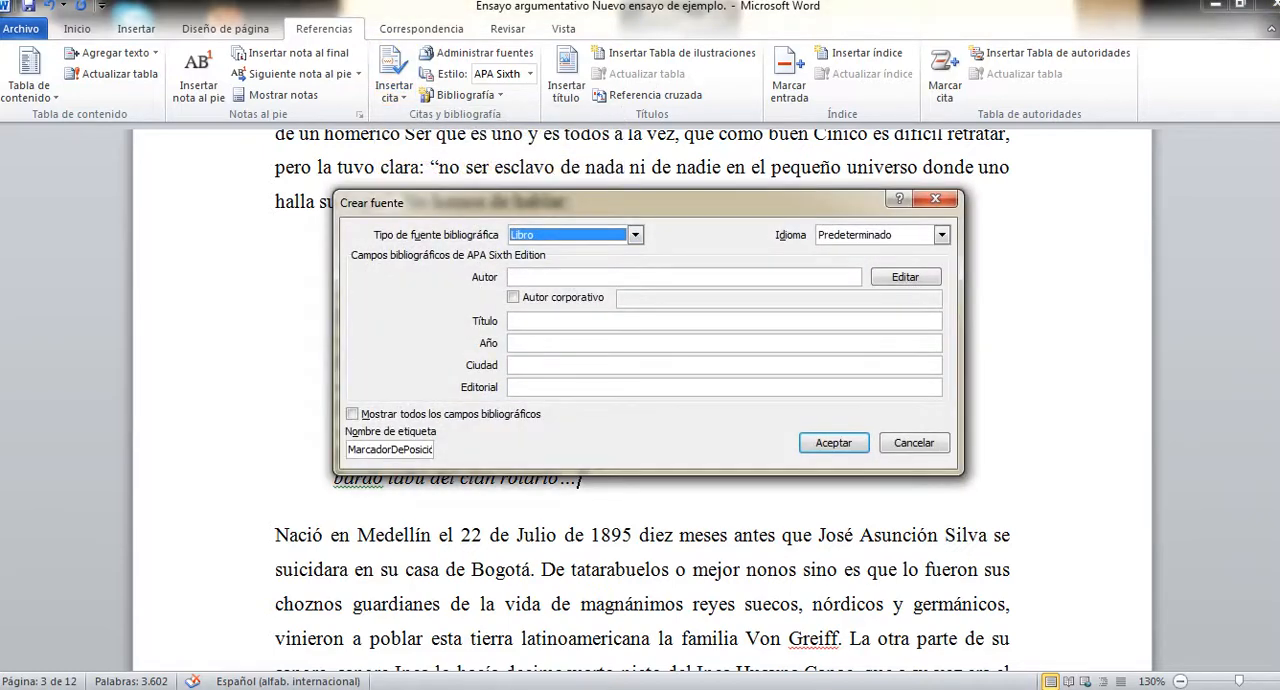
pyautogui.click(635, 235)
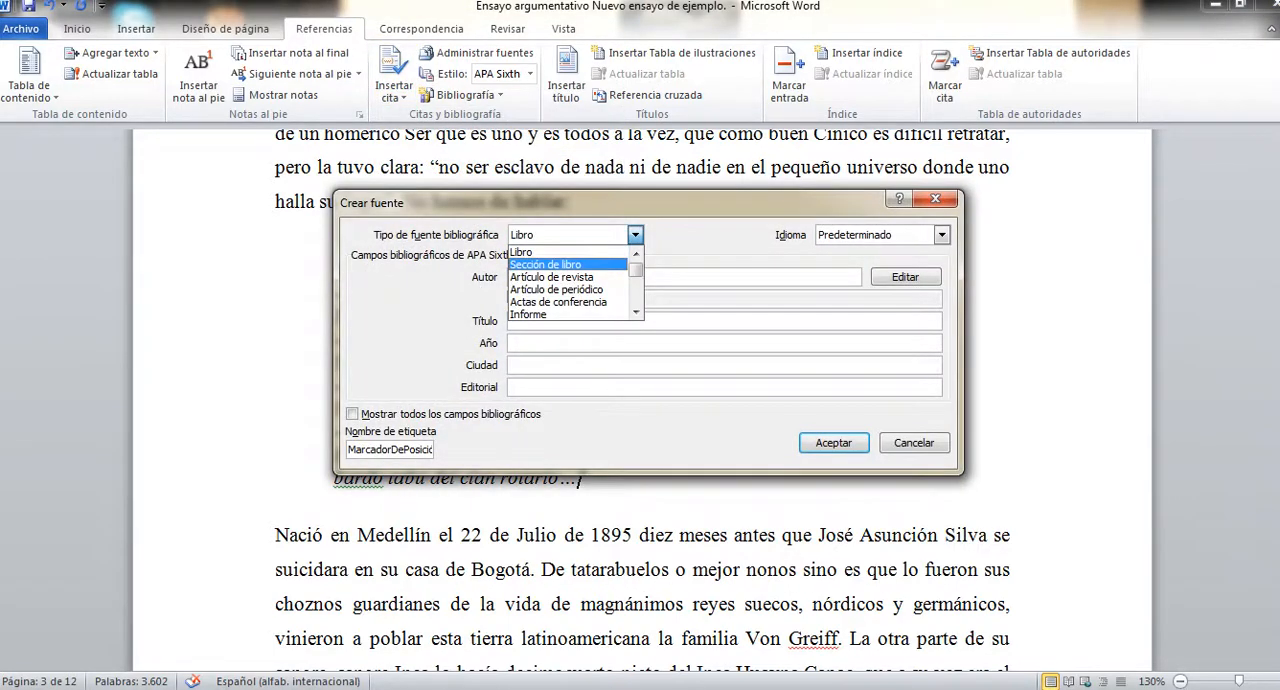
pyautogui.click(560, 264)
# Enter the section author's name in the new source, surname first, followed by a comma and the given name.
pyautogui.click(565, 277)
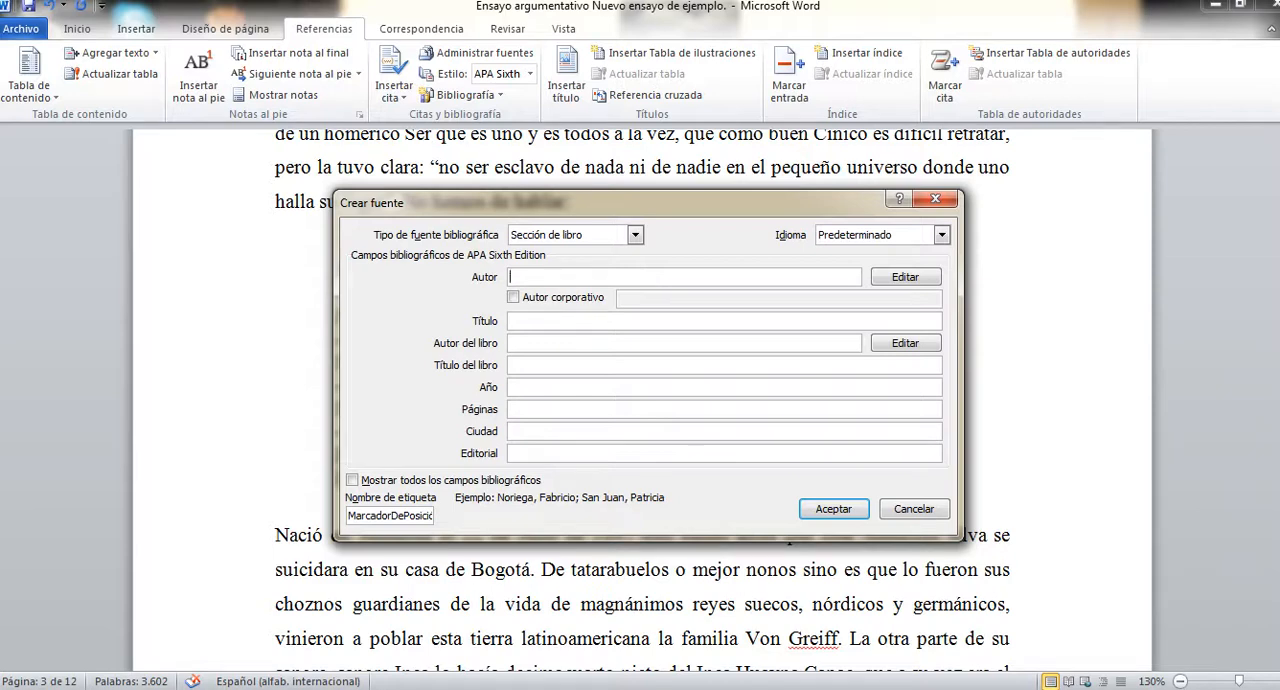
pyautogui.write('Arellan')
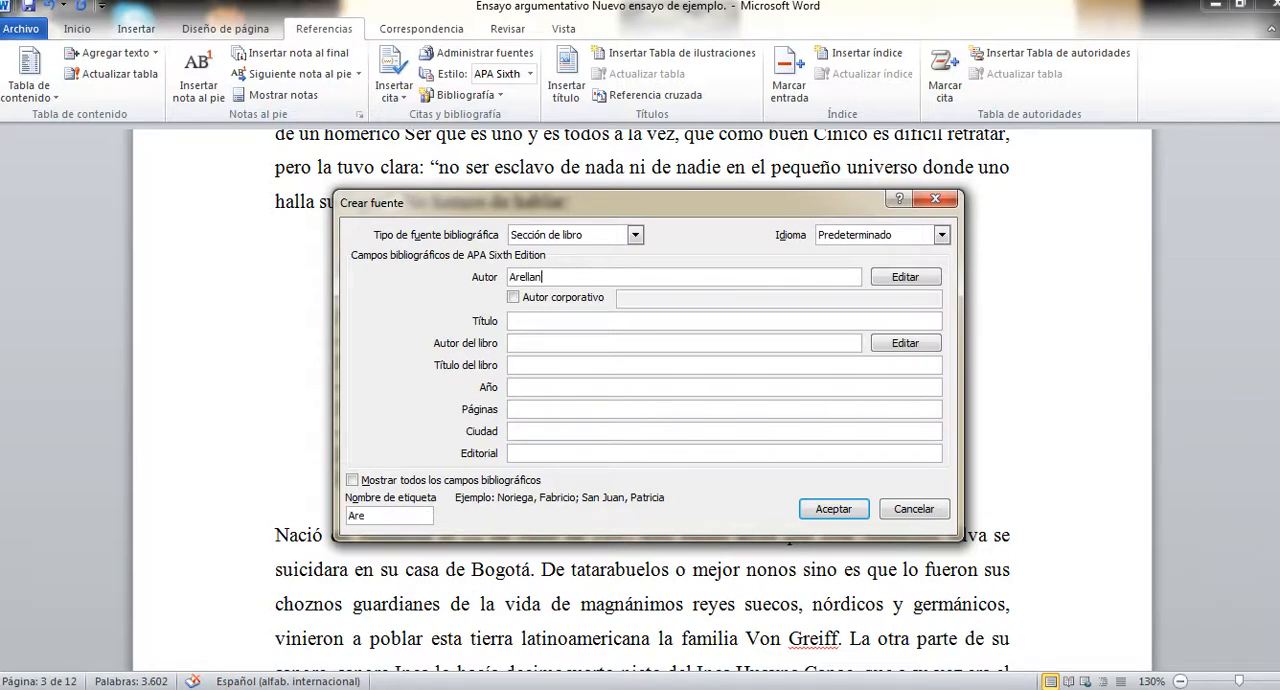
pyautogui.write('o , Xenia')
# Enter "La lectura y sus placeres" as the title of the book section.
pyautogui.click(512, 321)
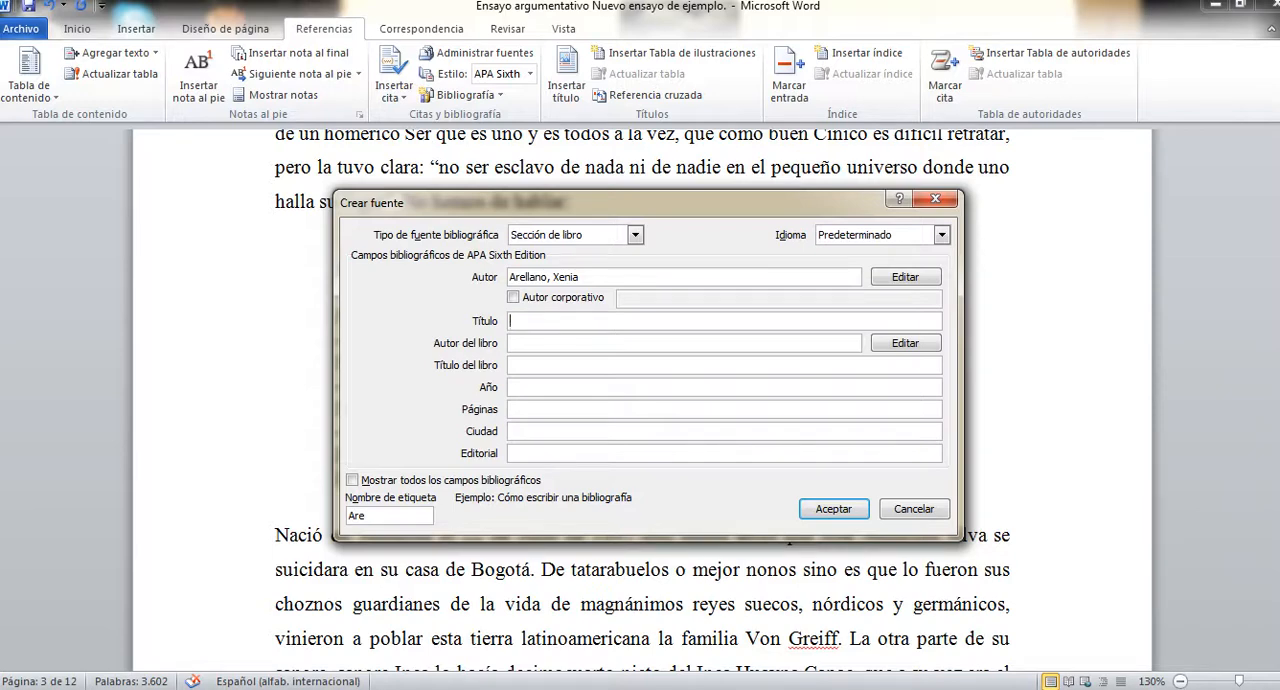
pyautogui.write('La lectura y su')
pyautogui.write('s placeres')
# Enter the same author as the book's author, surname first, with the given name capitalized.
pyautogui.press('Tab')
pyautogui.write('Ar')
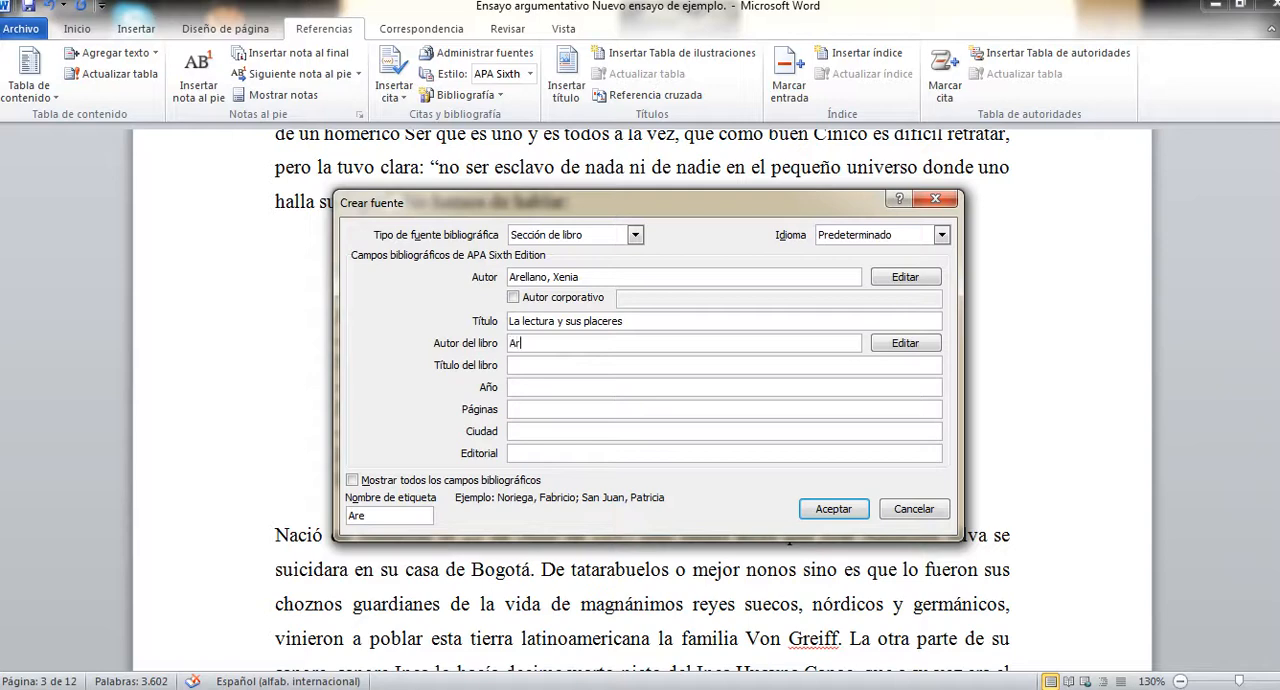
pyautogui.write('ellano , xenia')
pyautogui.press('BackSpace')
pyautogui.press('BackSpace')
pyautogui.press('BackSpace')
pyautogui.press('BackSpace')
pyautogui.press('BackSpace')
pyautogui.write('Xenia')
# Enter "La lectura y sus placeres" as the title of the book containing the section.
pyautogui.click(512, 366)
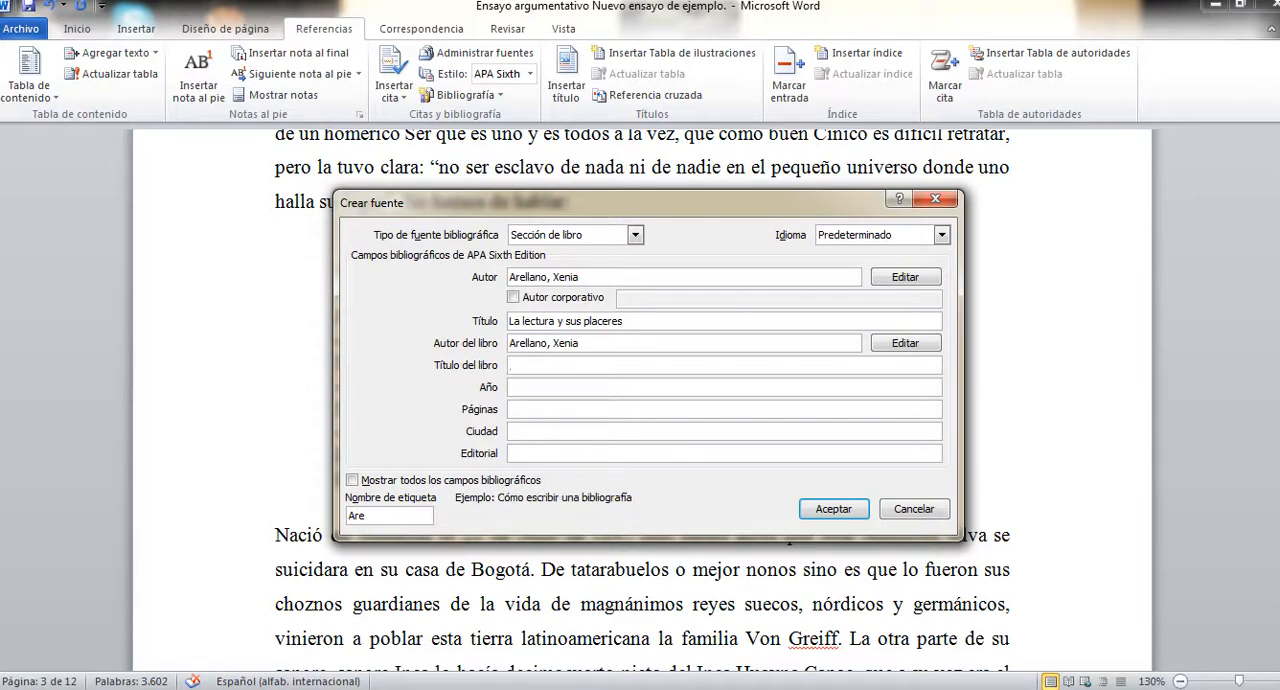
pyautogui.write('La lectura y sus placares')
# Set the book section's year to 2010, its pages to 378 and its city to Madrid.
pyautogui.press('Tab')
pyautogui.write('2010')
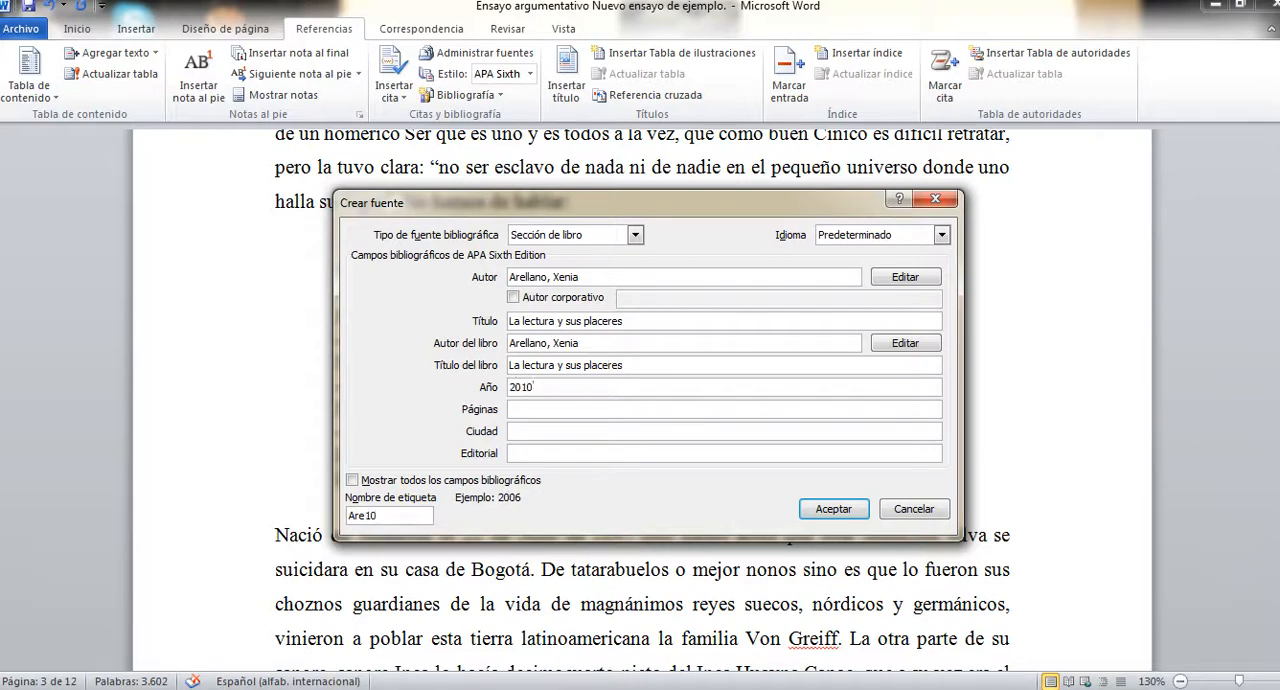
pyautogui.press('Tab')
pyautogui.write('378')
pyautogui.press('Tab')
pyautogui.write('Madrid')
# Enter "Ibérica" as the publisher and save the source to insert its citation after the verse quotation.
pyautogui.press('Tab')
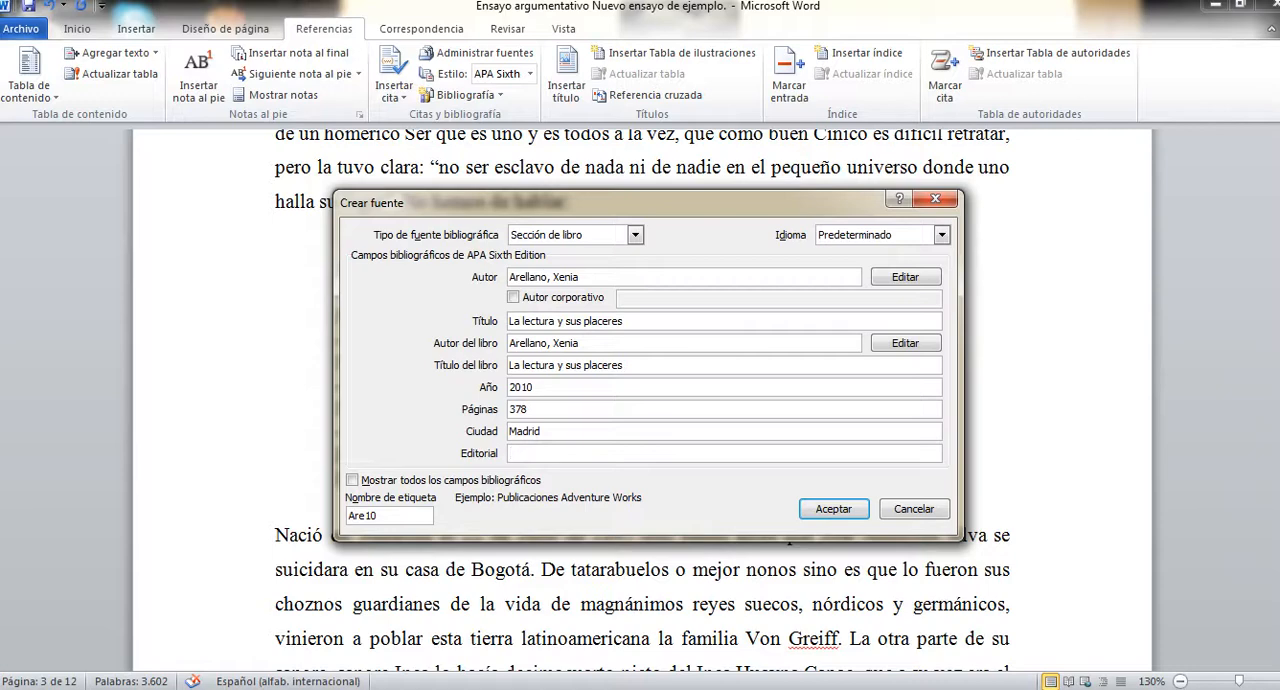
pyautogui.write('Ibérica.')
pyautogui.press('BackSpace')
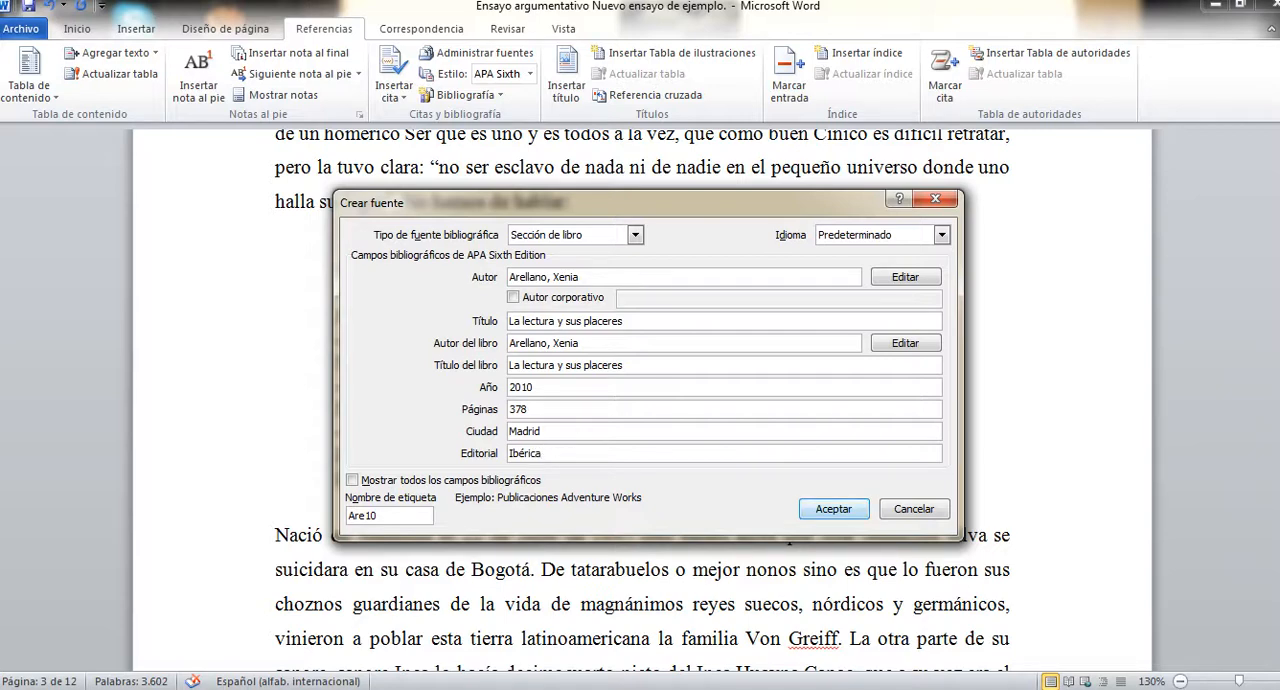
pyautogui.press('Return')
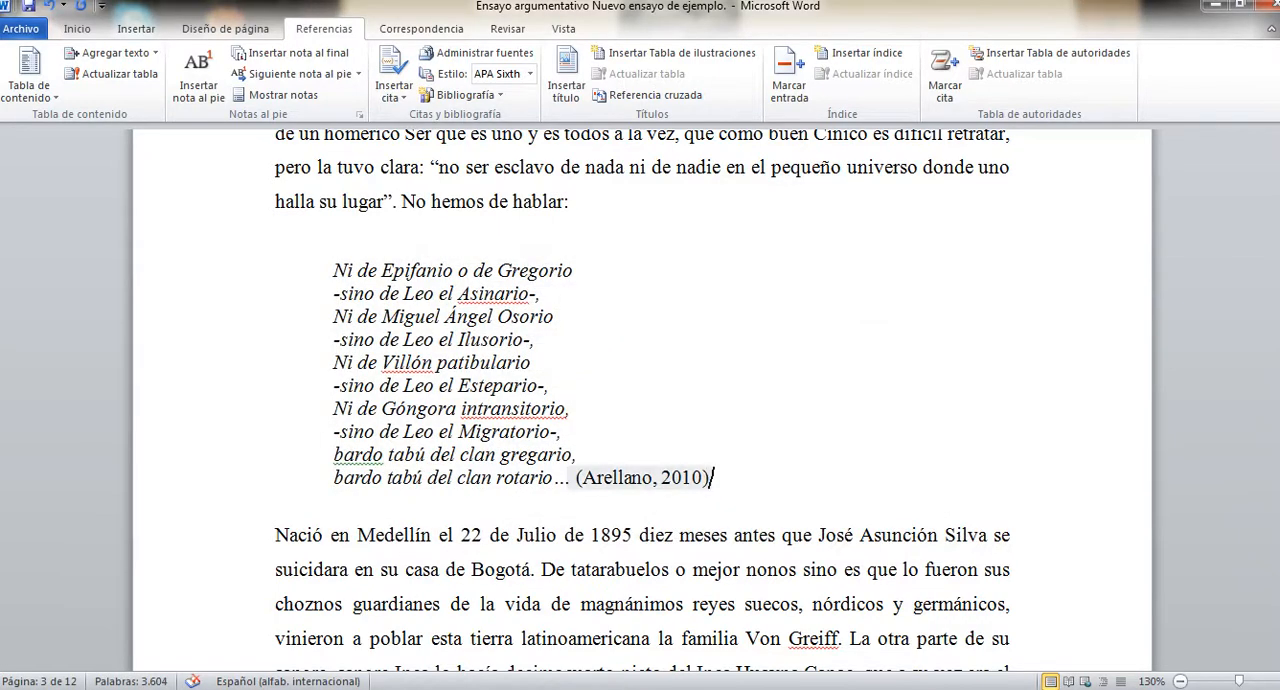
# Start a new citation source of type Artículo de revista at the end of the verse quotation ending "y algunos más.".
pyautogui.scroll(-3, 712, 296)
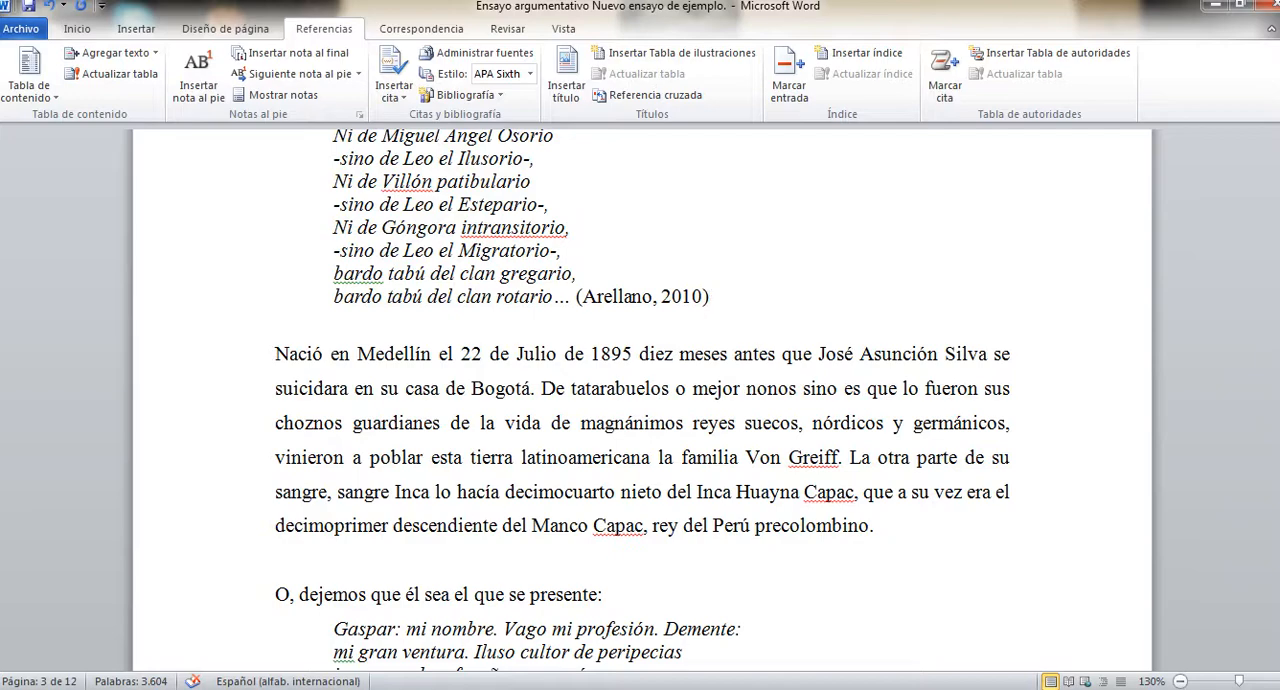
pyautogui.scroll(-4, 712, 296)
pyautogui.scroll(1, 642, 379)
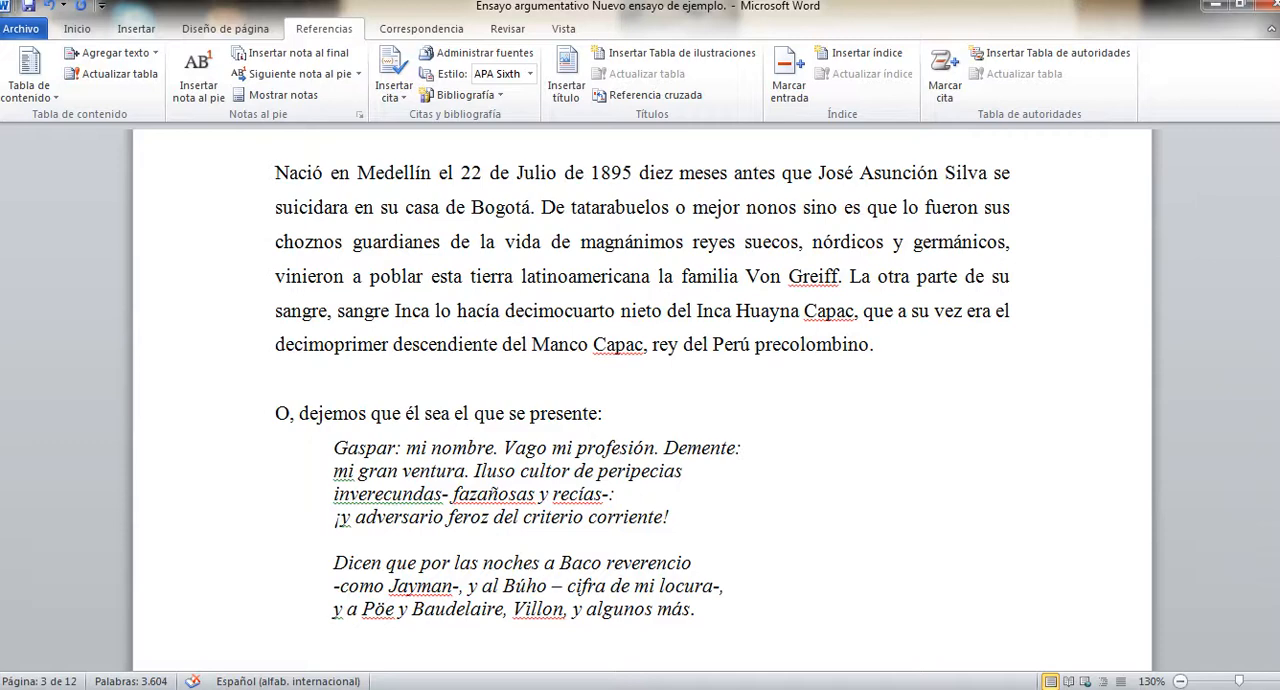
pyautogui.moveTo(335, 448); pyautogui.dragTo(700, 607)
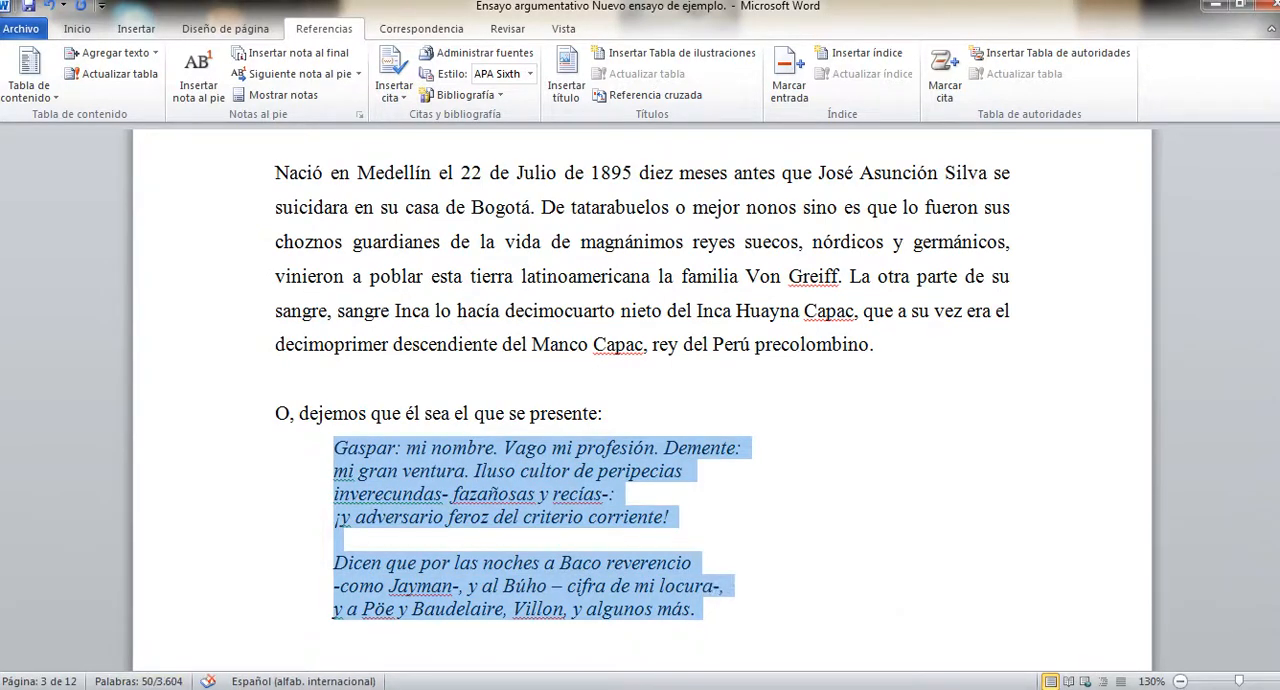
pyautogui.click(695, 608)
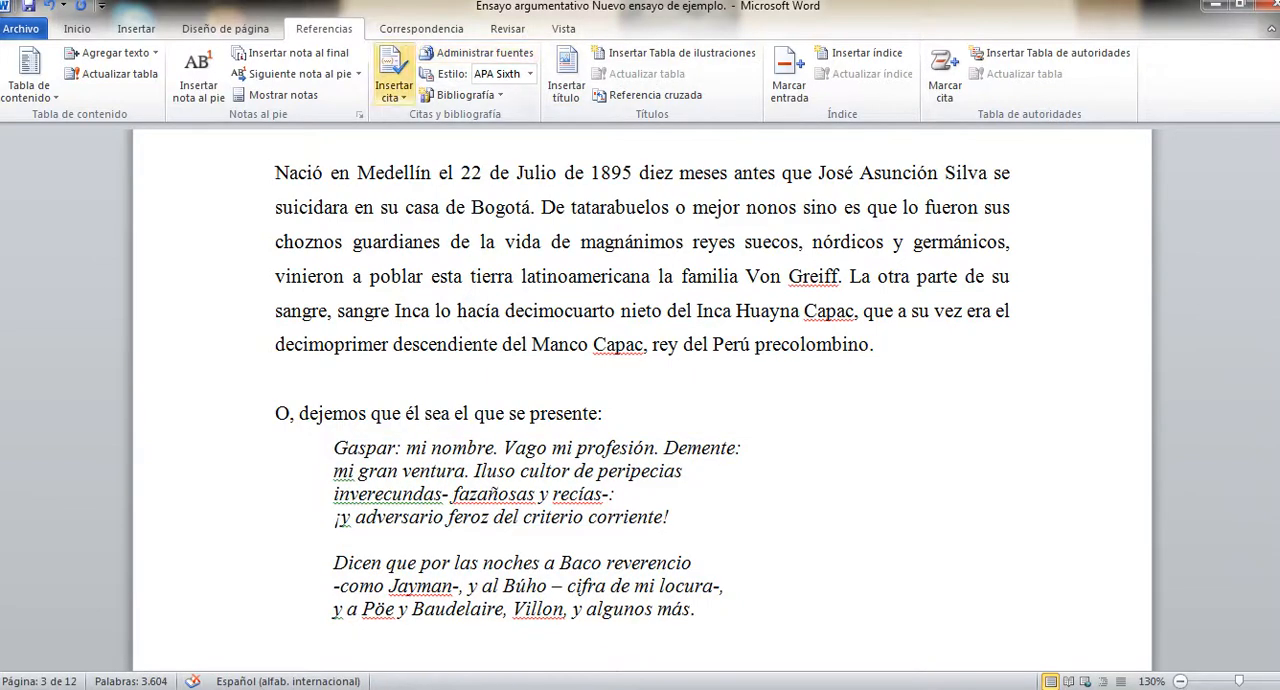
pyautogui.click(393, 88)
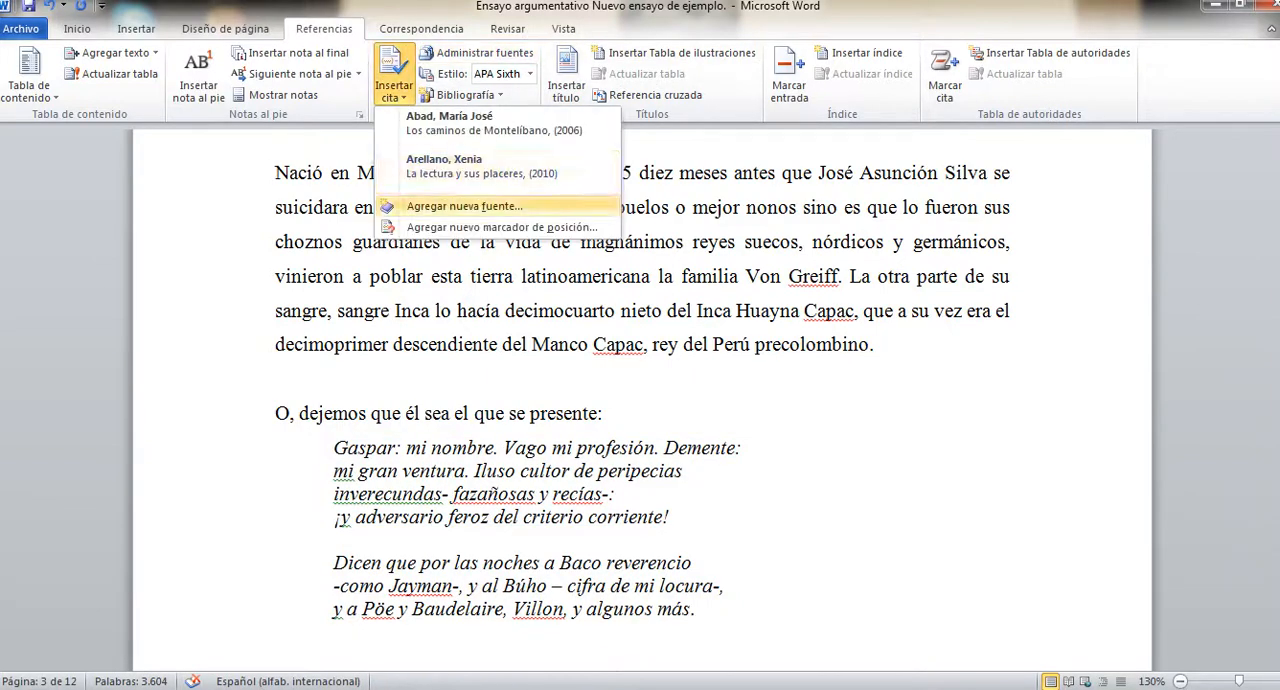
pyautogui.click(465, 206)
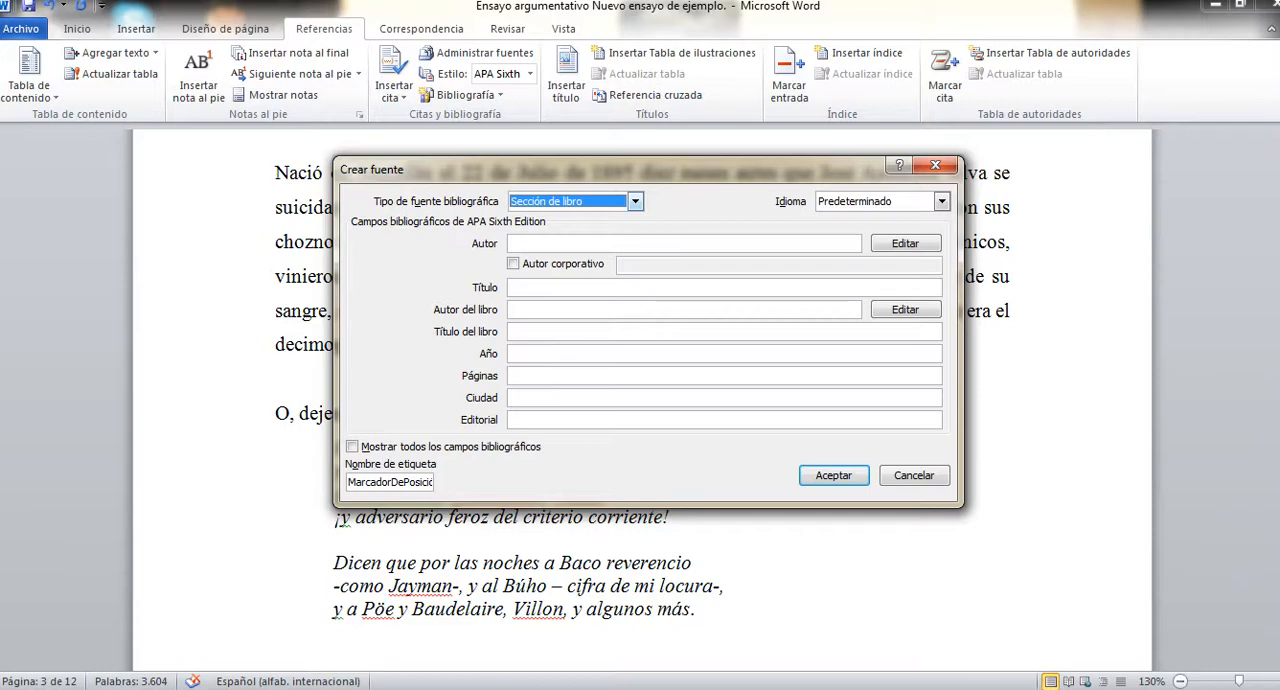
pyautogui.click(635, 202)
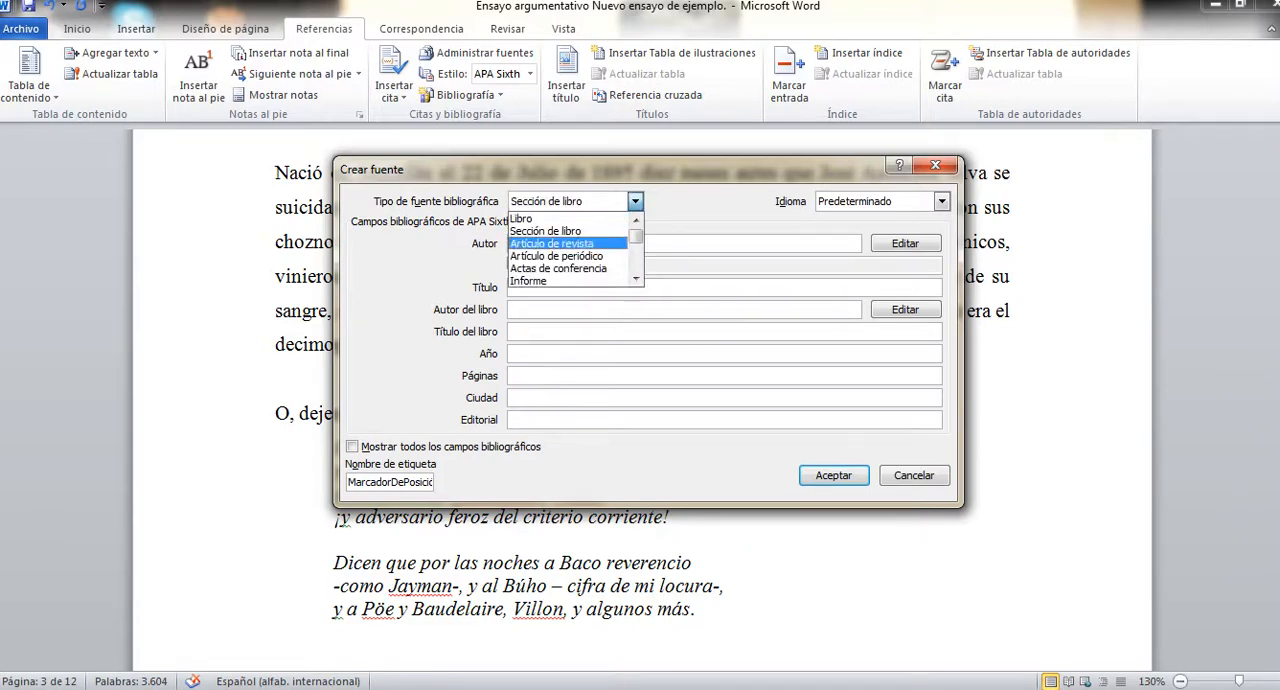
pyautogui.press('Return')
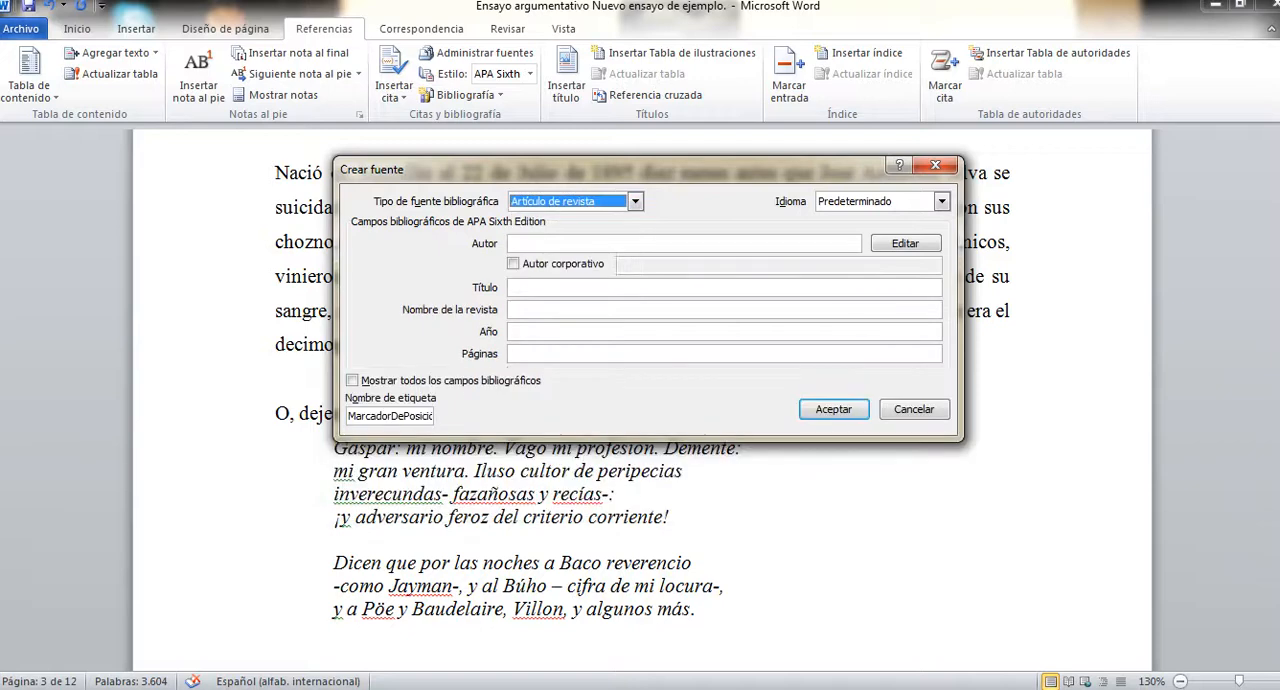
# Enter the article author's name in the new source, surname first, followed by a comma and the given names.
pyautogui.click(684, 244)
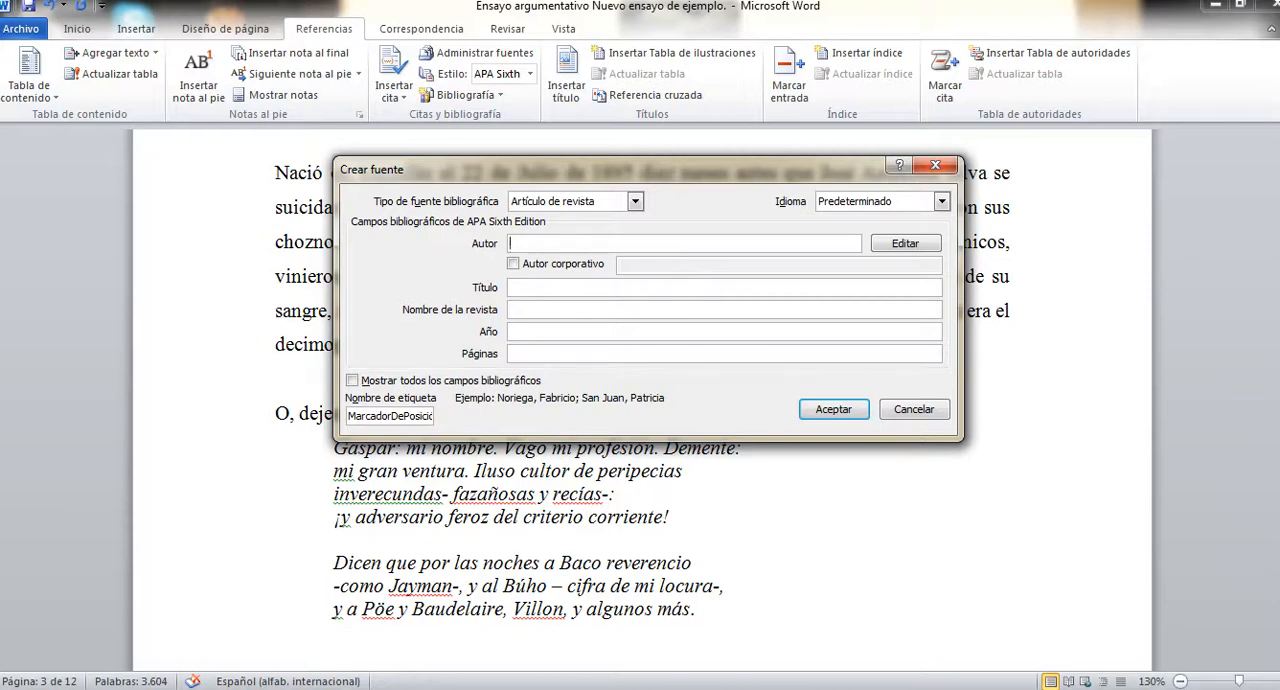
pyautogui.write('Villada, J.')
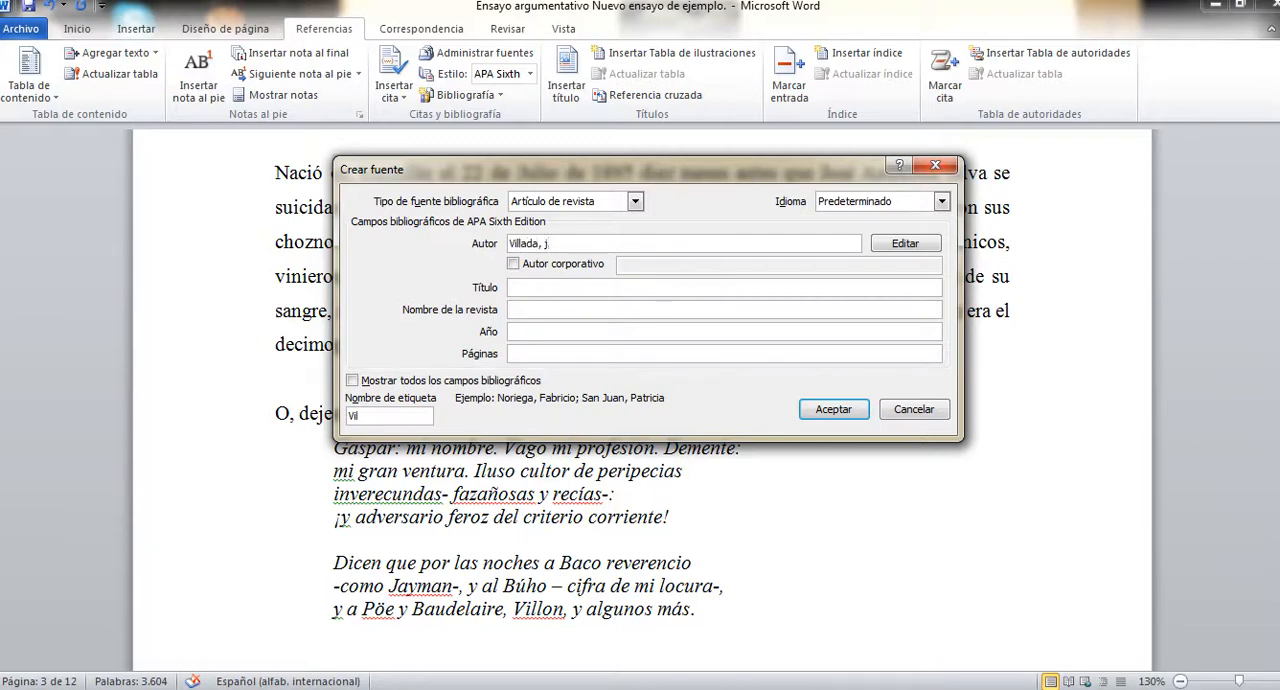
pyautogui.press('BackSpace')
pyautogui.write('uan Pablo')
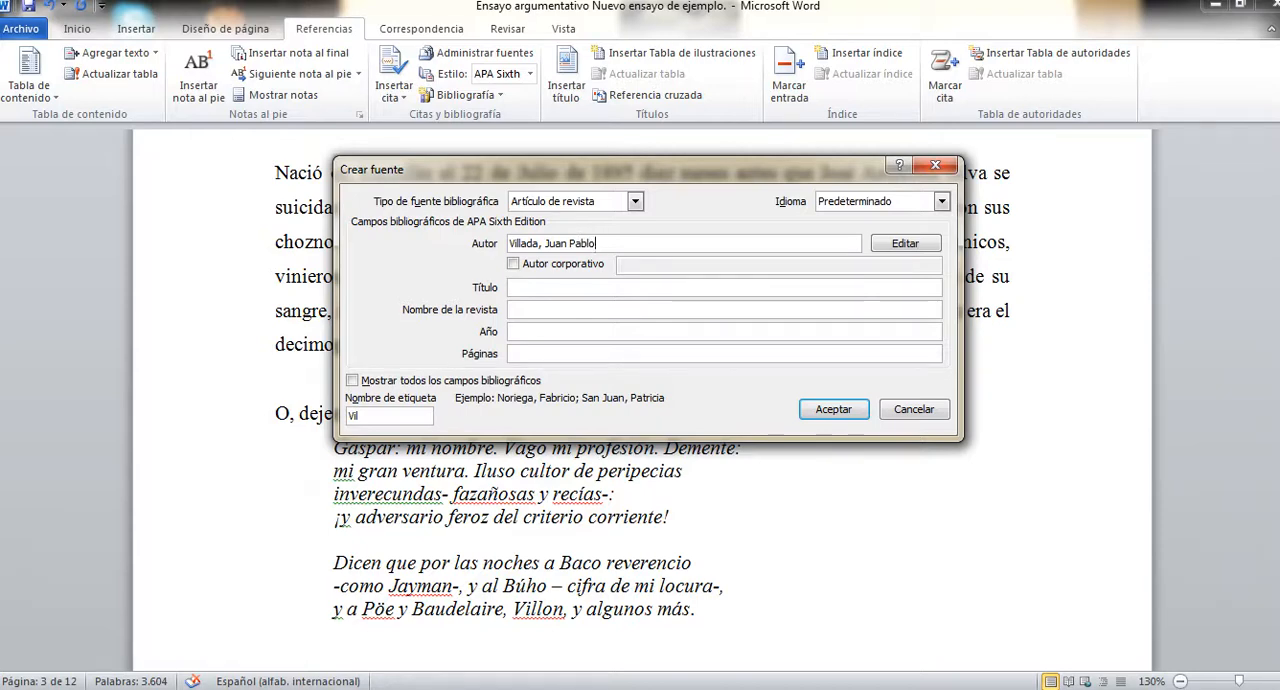
# Enter "El fútbol del Real Madrid" as the title of the magazine article.
pyautogui.click(512, 288)
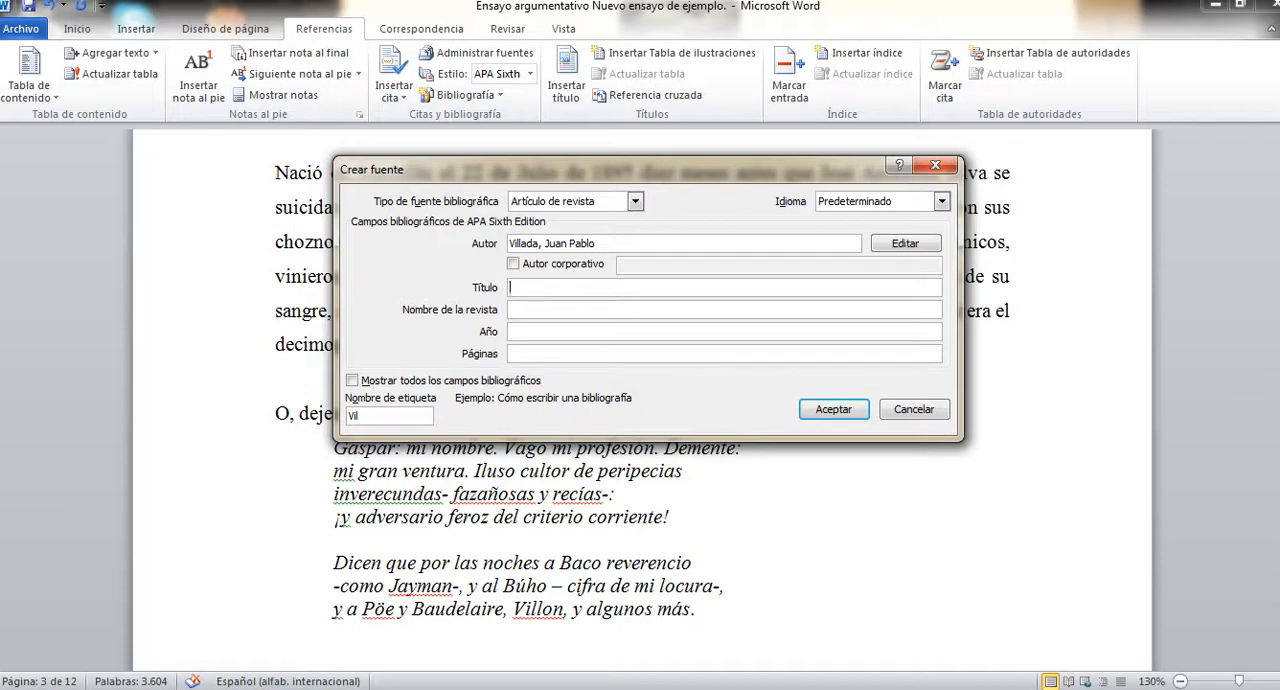
pyautogui.write('El ')
pyautogui.write('f')
pyautogui.write('´´')
pyautogui.press('BackSpace')
pyautogui.press('BackSpace')
pyautogui.write('útbol del Real Madrid')
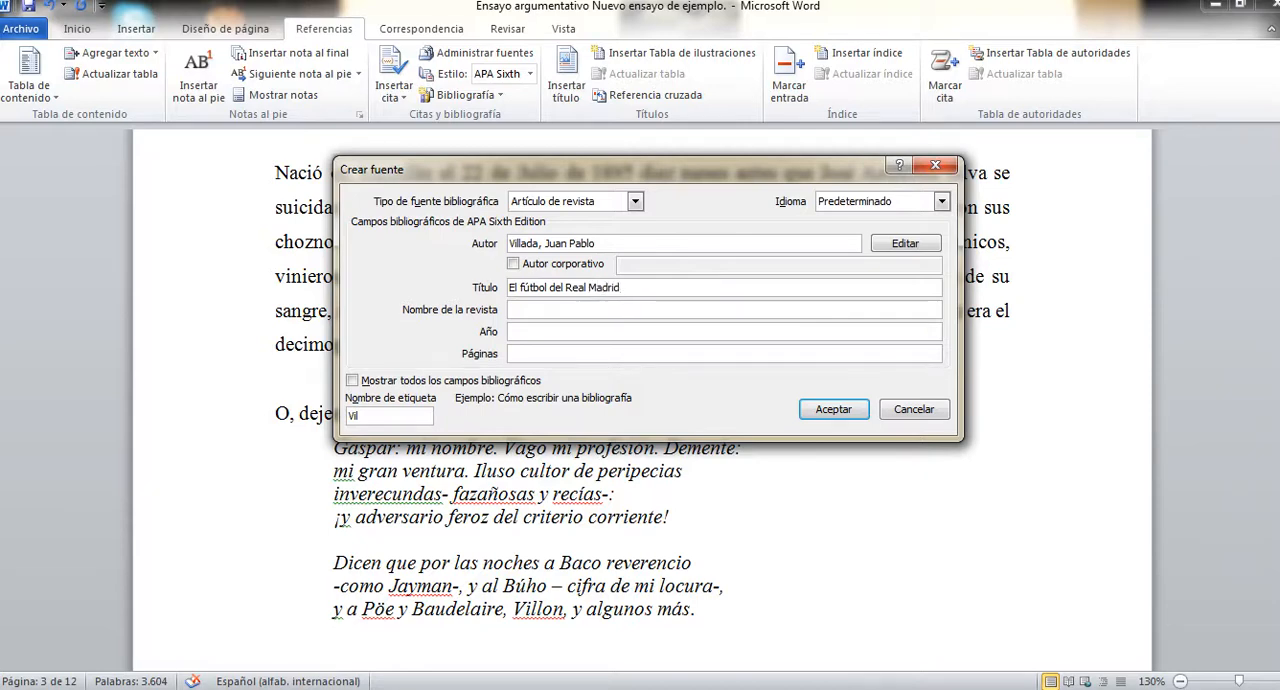
# Enter "Deportes al extremo" as the name of the magazine for the article source.
pyautogui.press('Tab')
pyautogui.write('D')
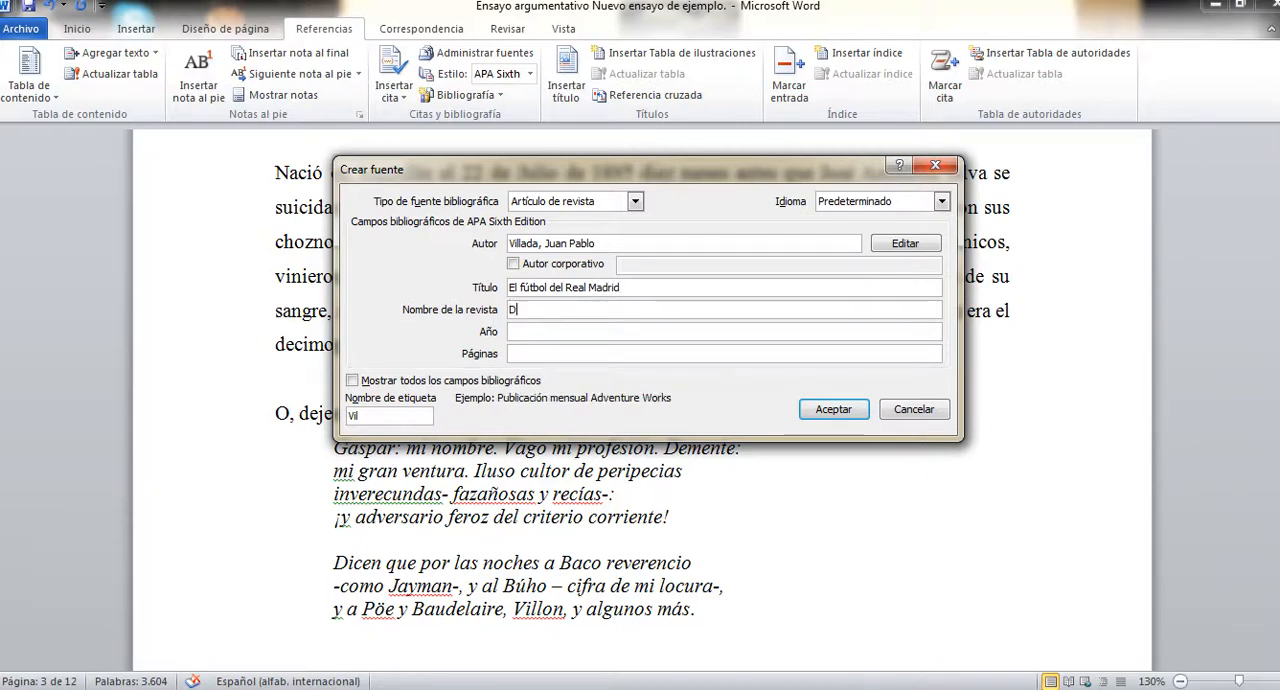
pyautogui.write('eportes ')
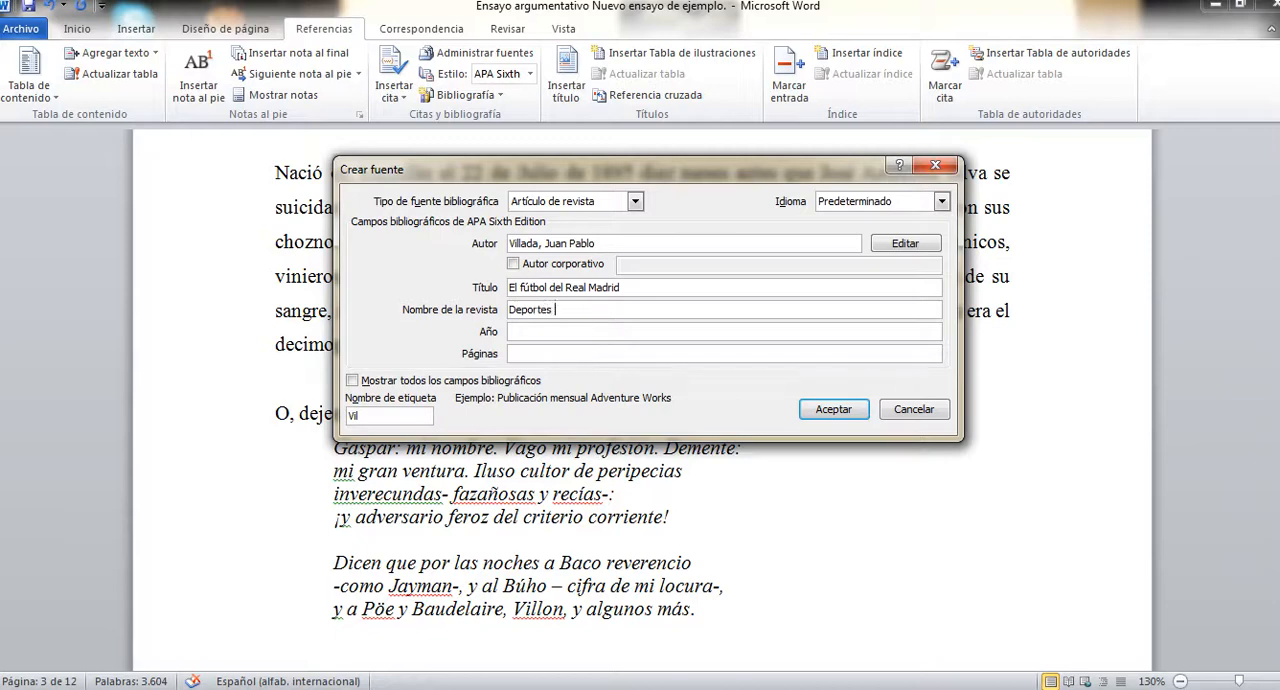
pyautogui.write('al extremo')
pyautogui.press('Tab')
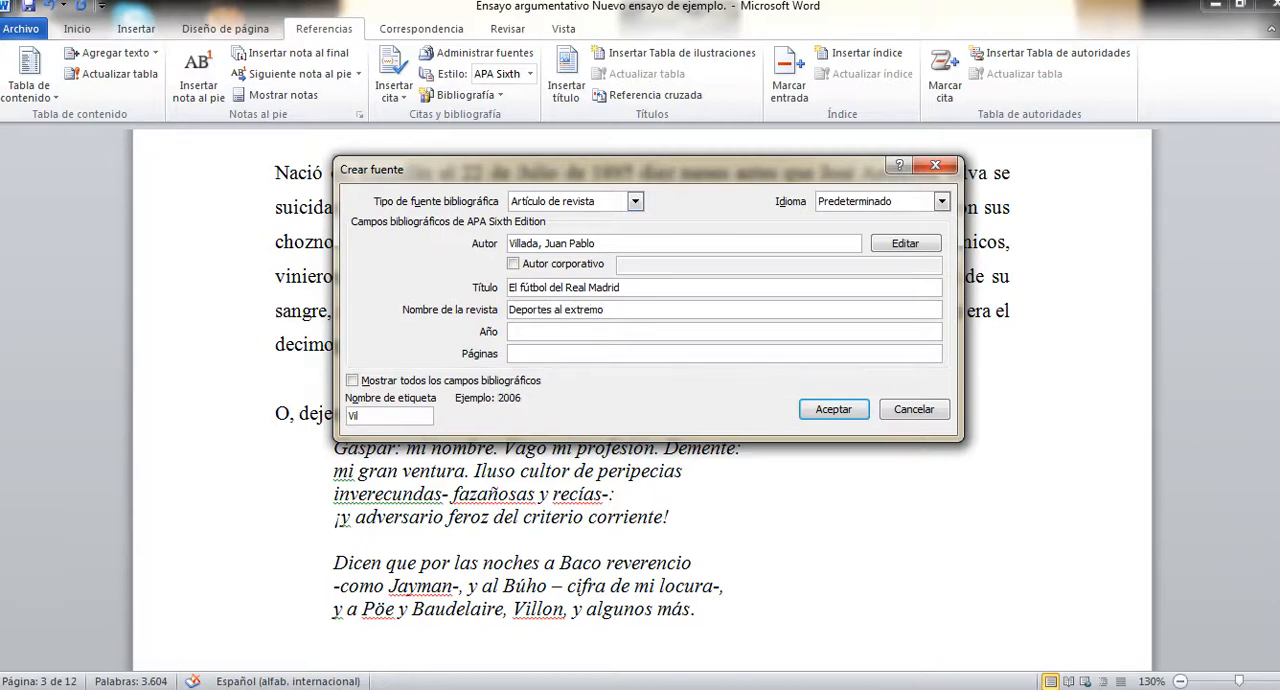
# Set the article's year to 2013 and pages to 49-51, and save the source to insert its citation after the verse quotation.
pyautogui.write('2013')
pyautogui.press('Tab')
pyautogui.write('3')
pyautogui.press('BackSpace')
pyautogui.write('49-51')
pyautogui.press('Return')
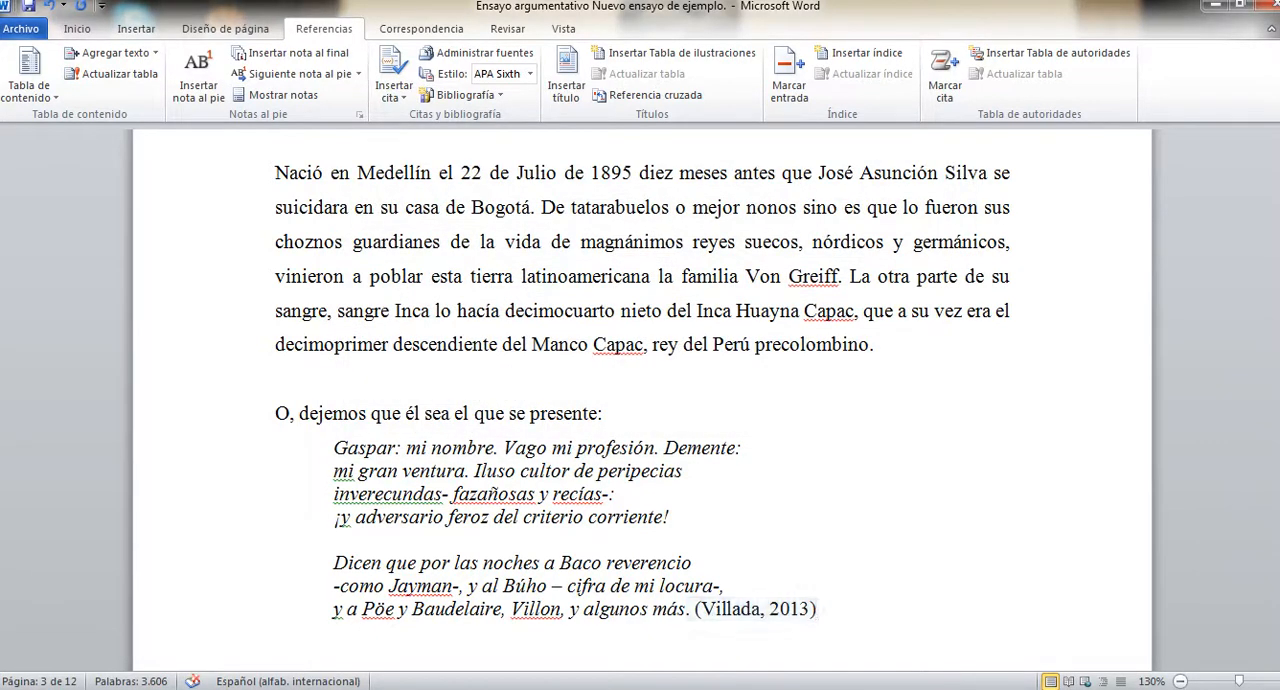
# Start a new citation source at the end of the quotation ending "Día de mi prematuro deceso." and set its type to Arte.
pyautogui.scroll(-6, 640, 400)
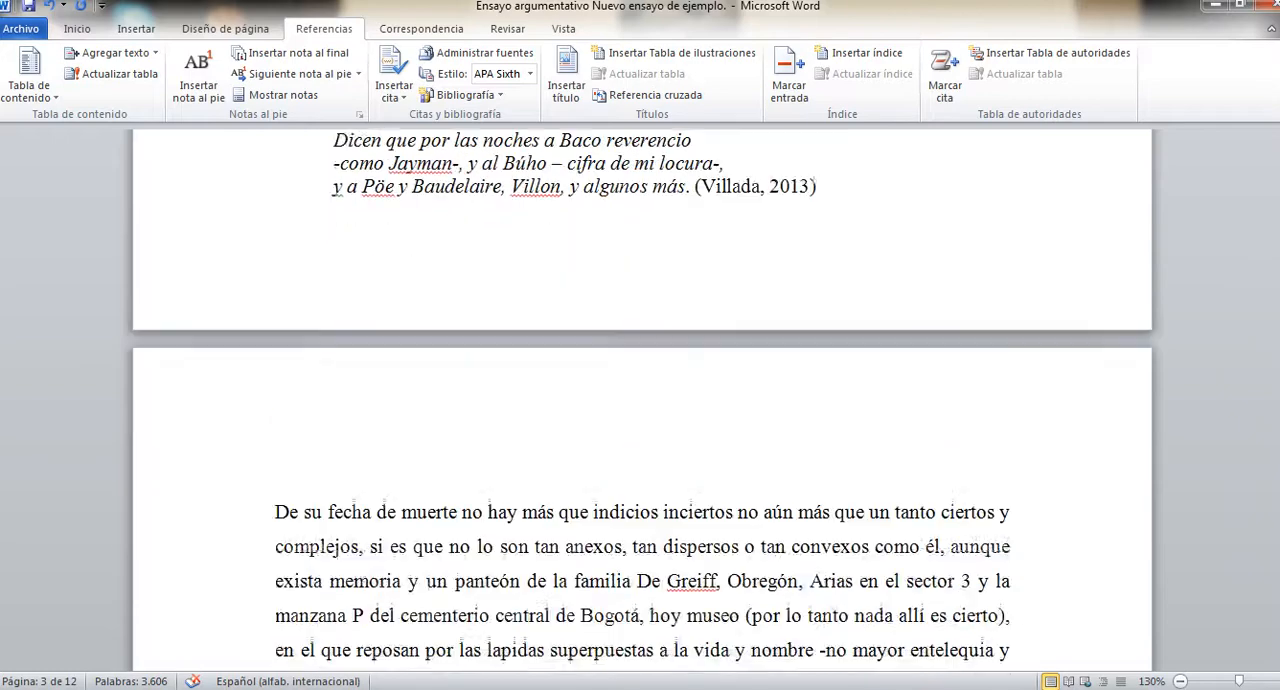
pyautogui.scroll(-7, 640, 400)
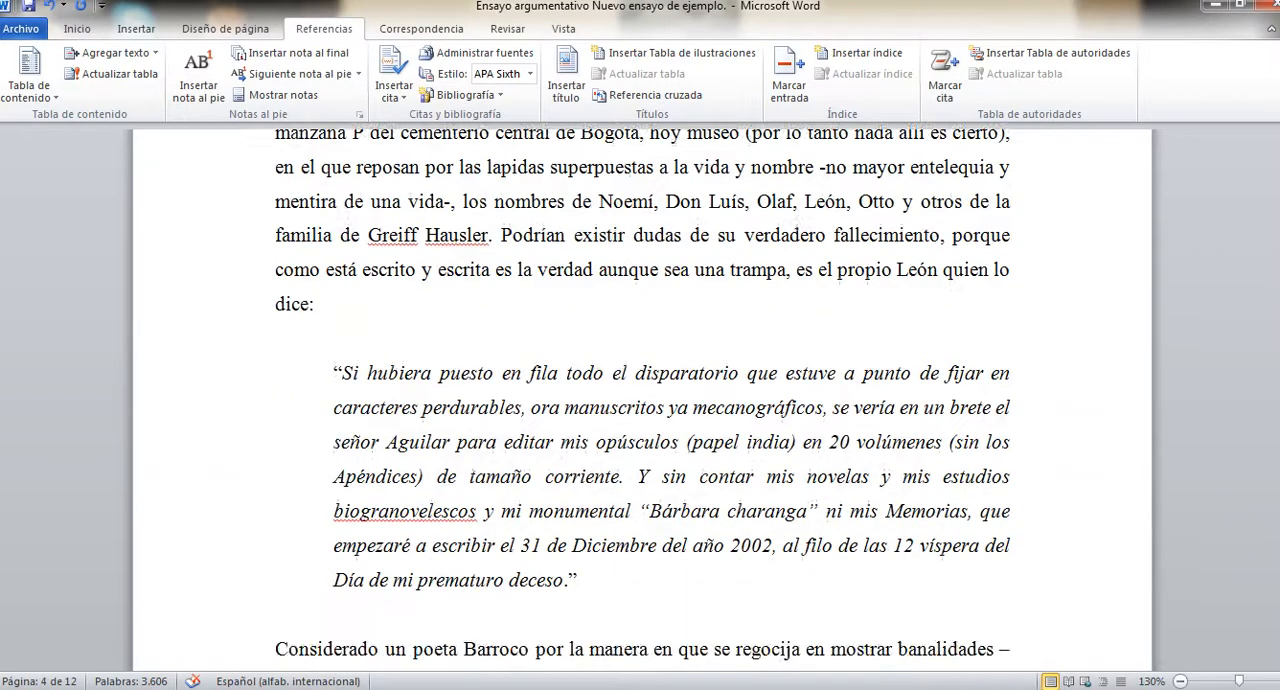
pyautogui.click(578, 580)
pyautogui.click(394, 88)
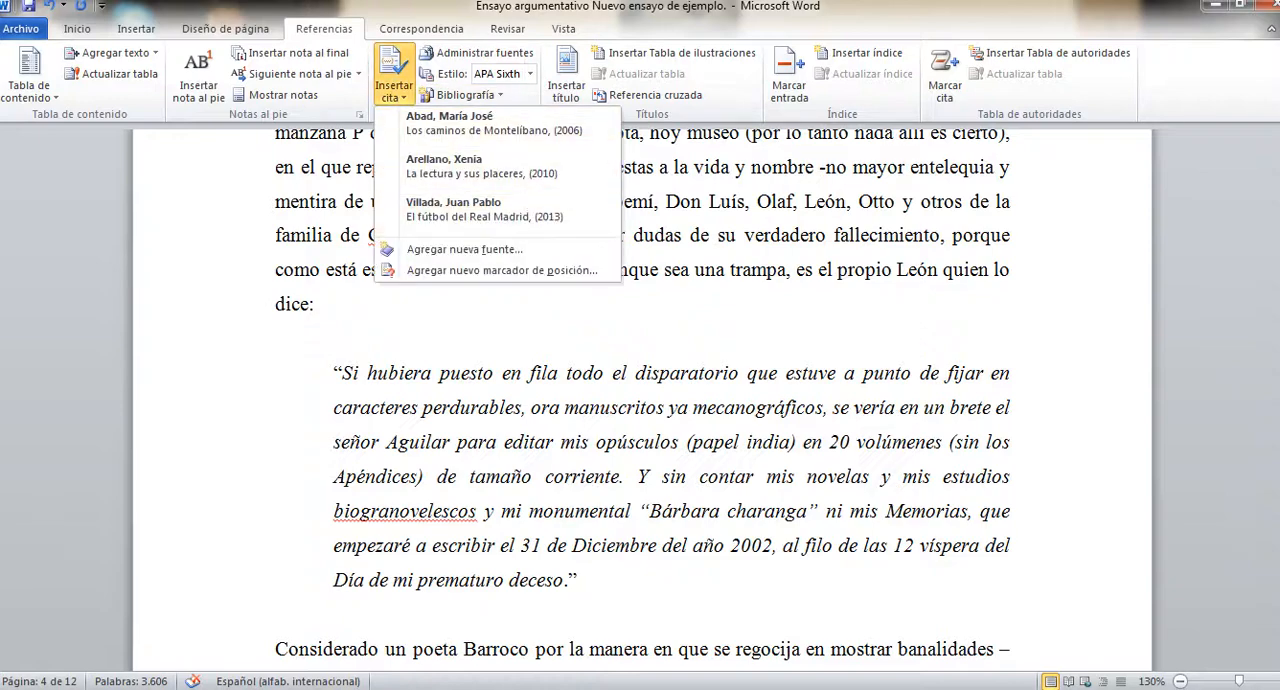
pyautogui.click(465, 249)
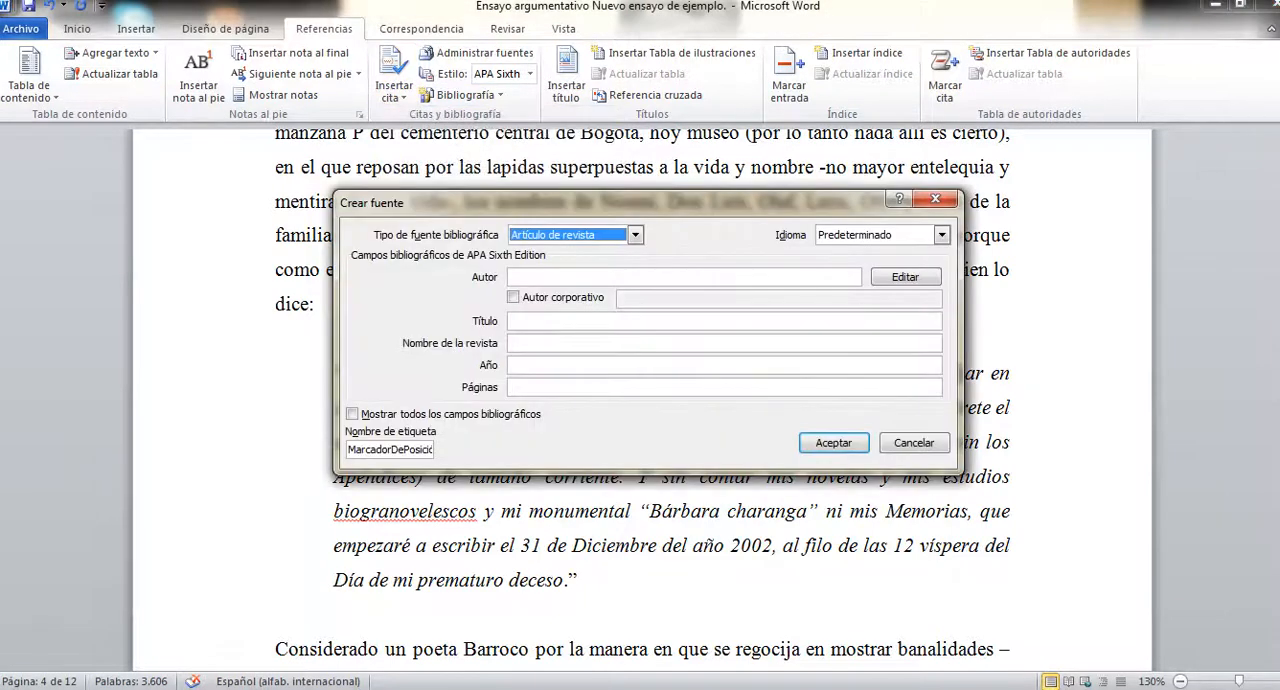
pyautogui.click(635, 235)
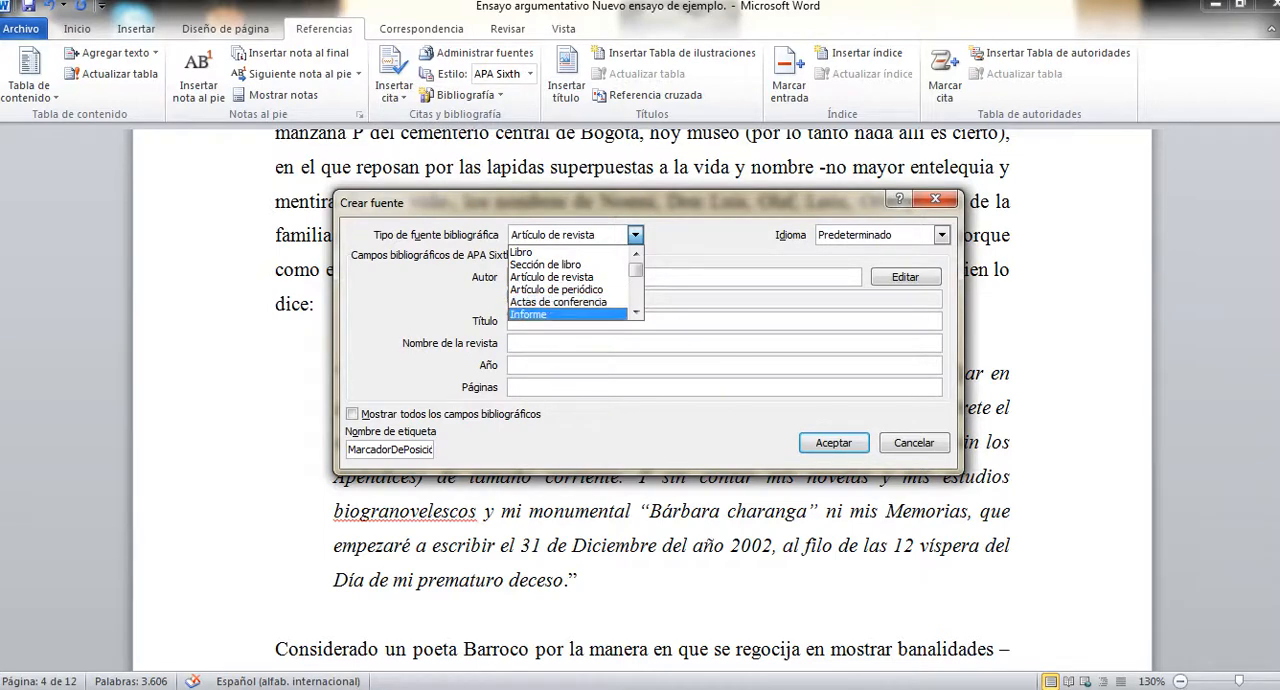
pyautogui.click(636, 312)
pyautogui.click(636, 312)
pyautogui.click(636, 312)
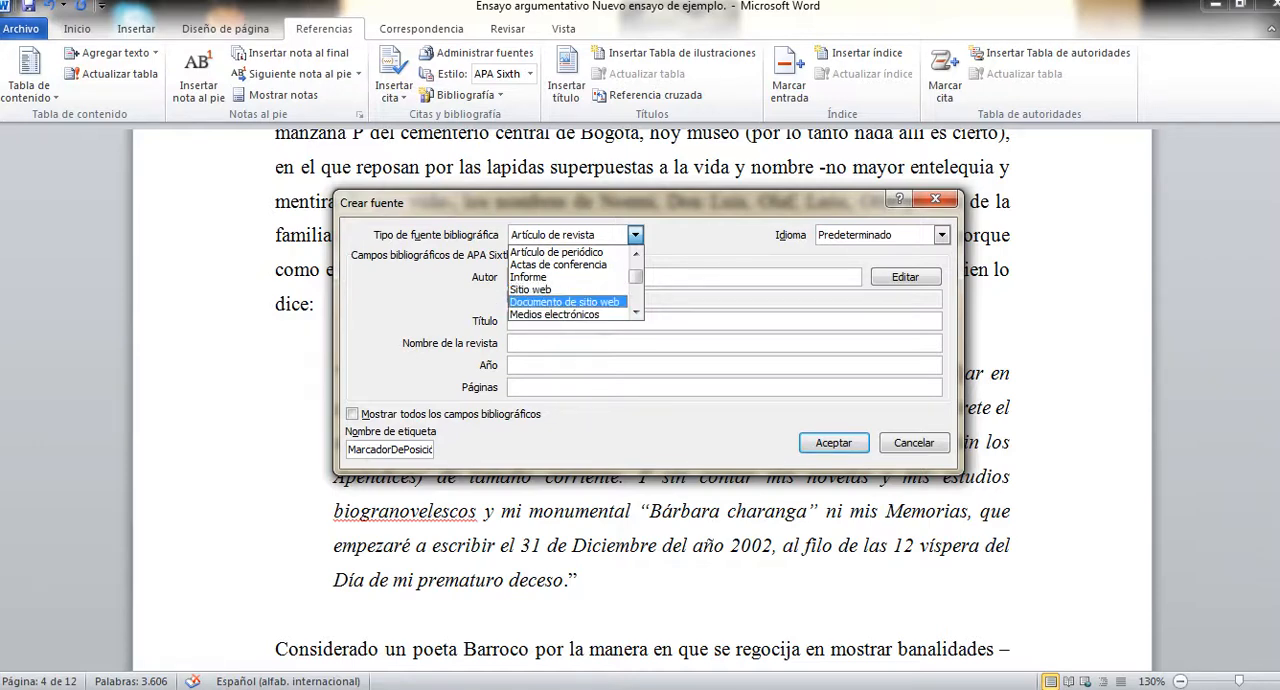
pyautogui.click(636, 312)
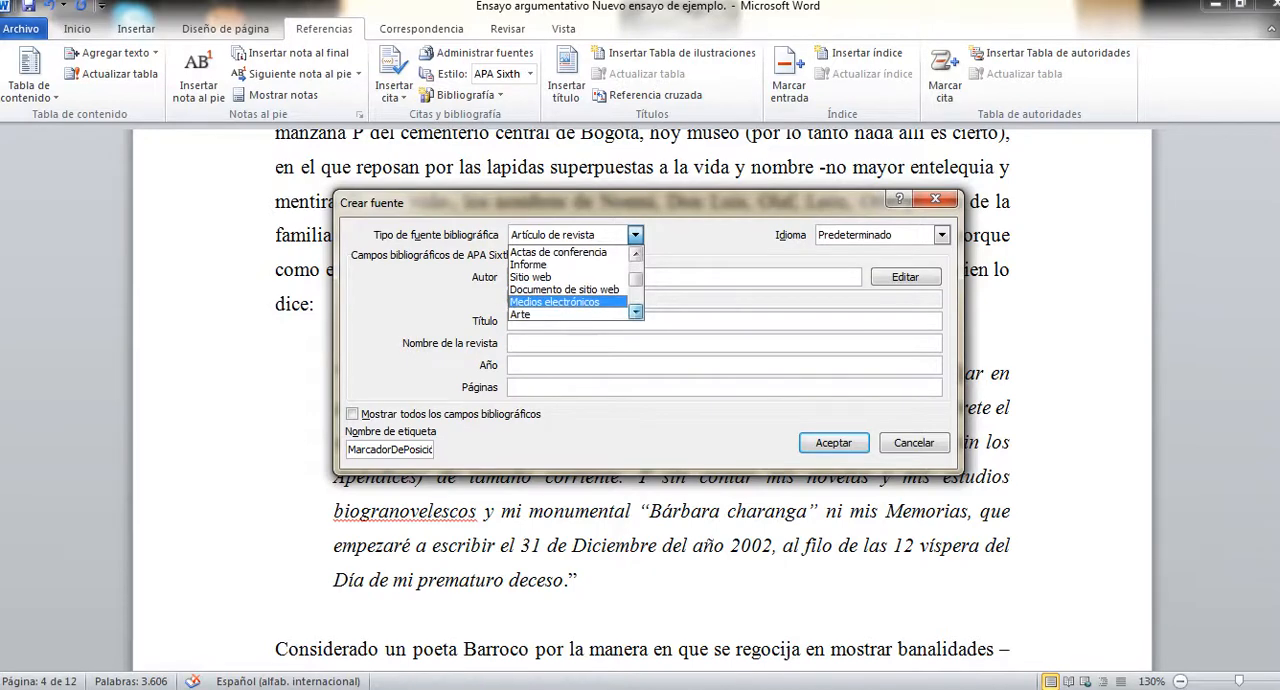
pyautogui.click(636, 312)
pyautogui.click(636, 312)
pyautogui.click(636, 312)
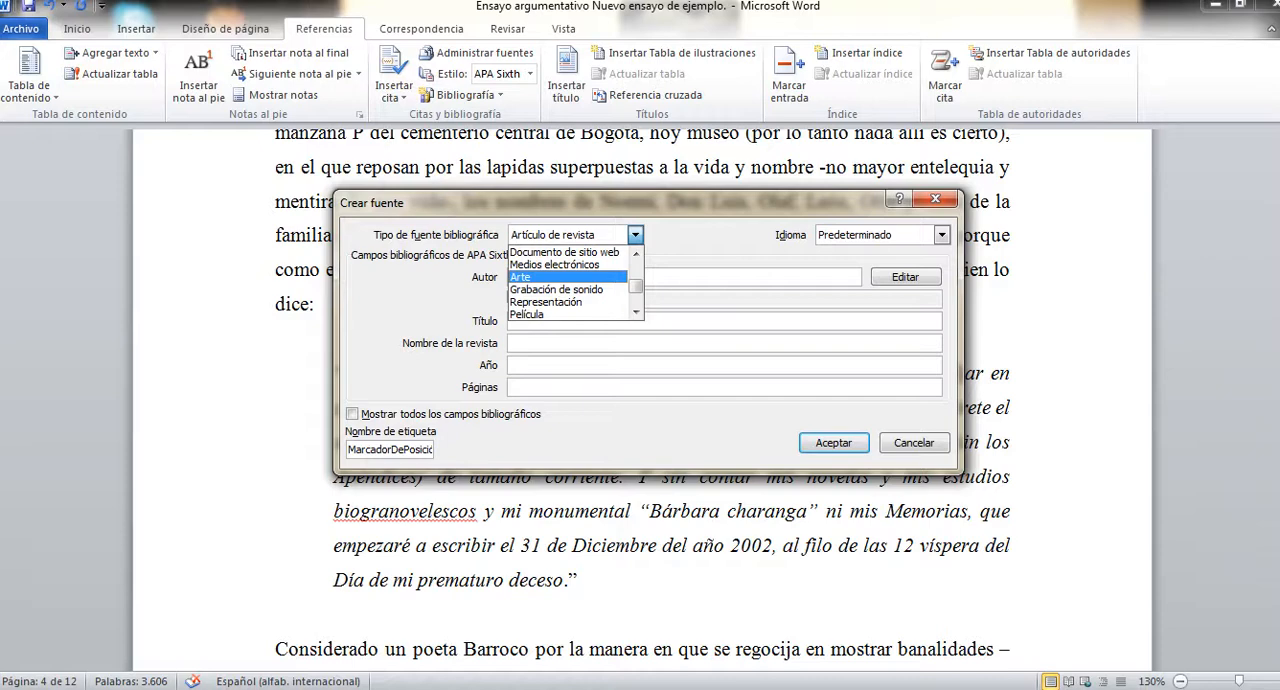
pyautogui.press('Return')
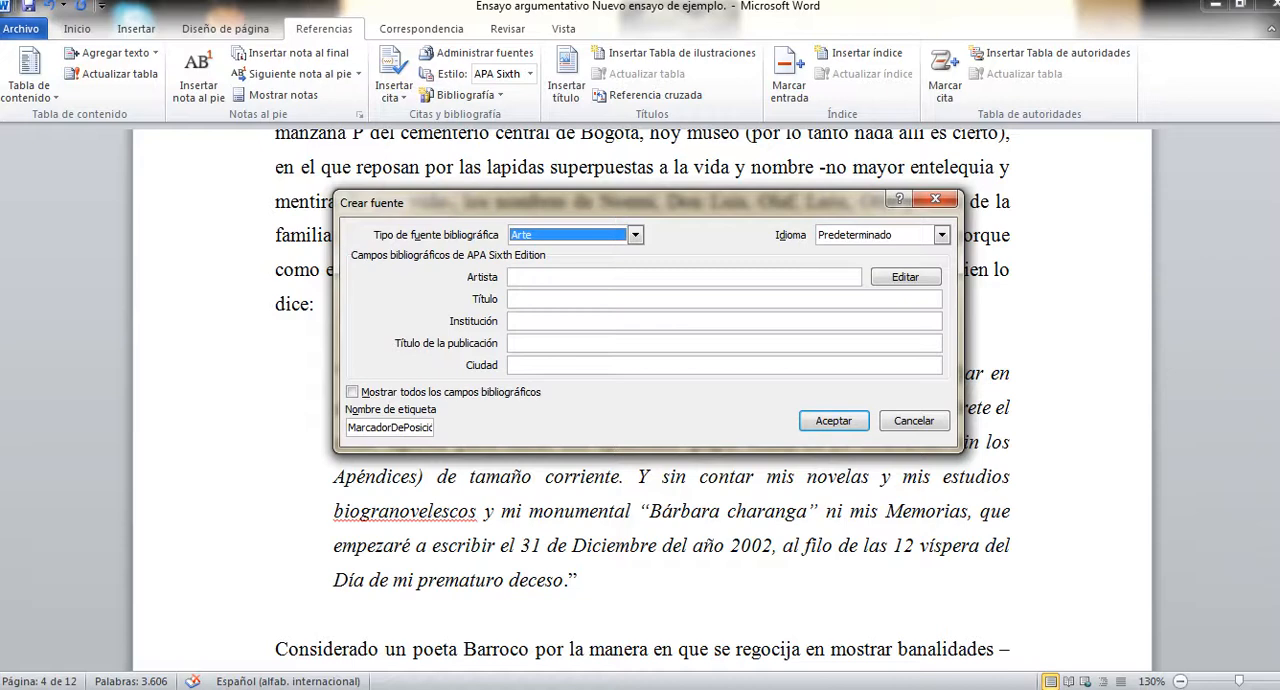
# Look through the available source types from Medios electrónicos to Varios, and discard the new source without saving it.
pyautogui.hotkey('alt', 'Down')
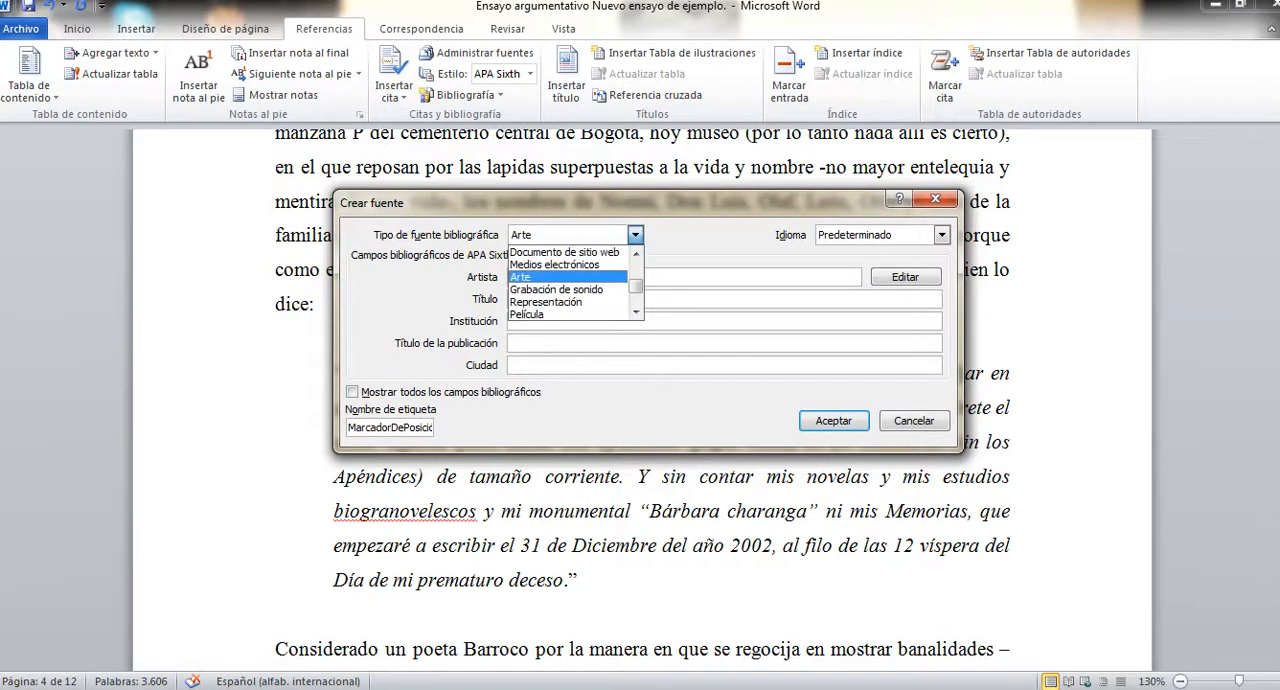
pyautogui.press('Down')
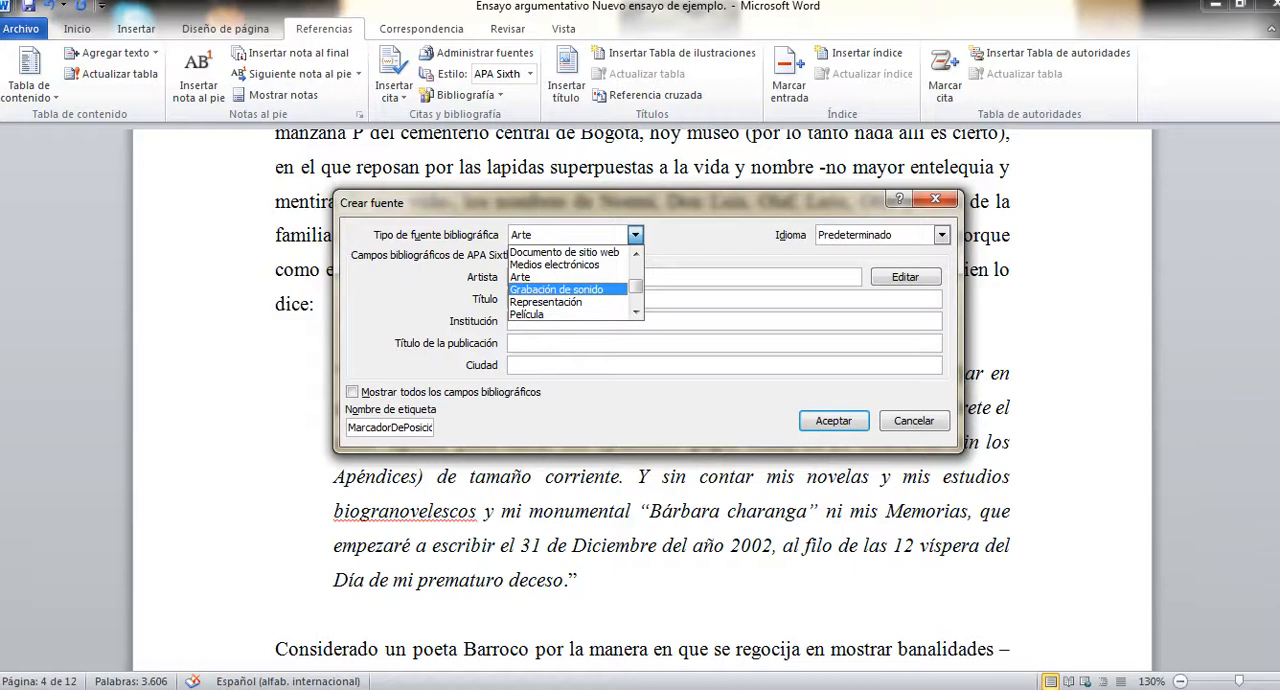
pyautogui.press('Up')
pyautogui.press('Up')
pyautogui.press('Down')
pyautogui.press('Down')
pyautogui.press('Down')
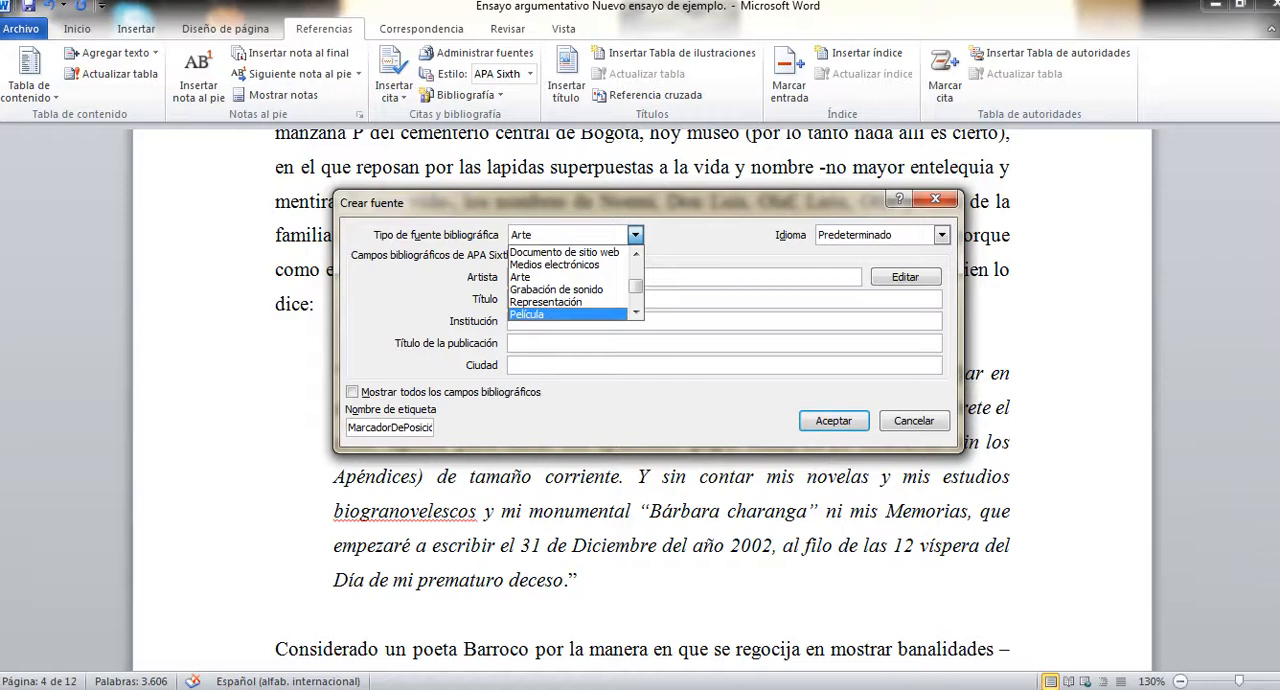
pyautogui.click(636, 312)
pyautogui.click(636, 312)
pyautogui.click(636, 312)
pyautogui.click(636, 312)
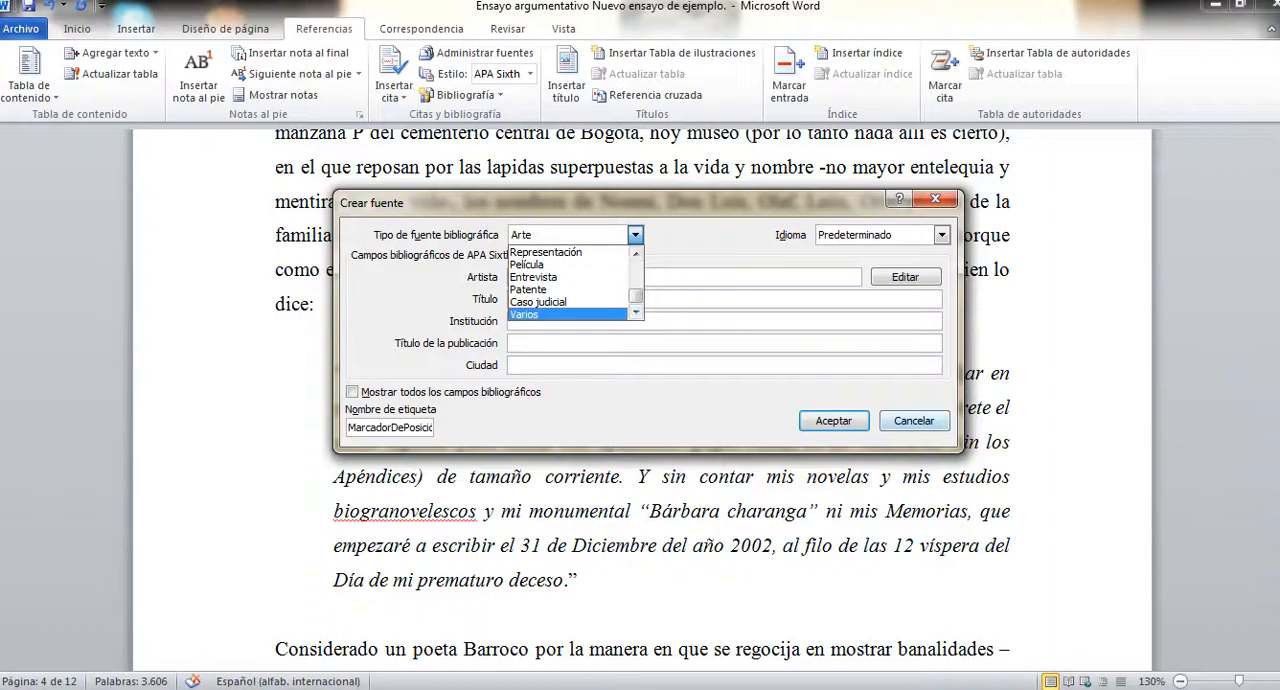
pyautogui.click(914, 421)
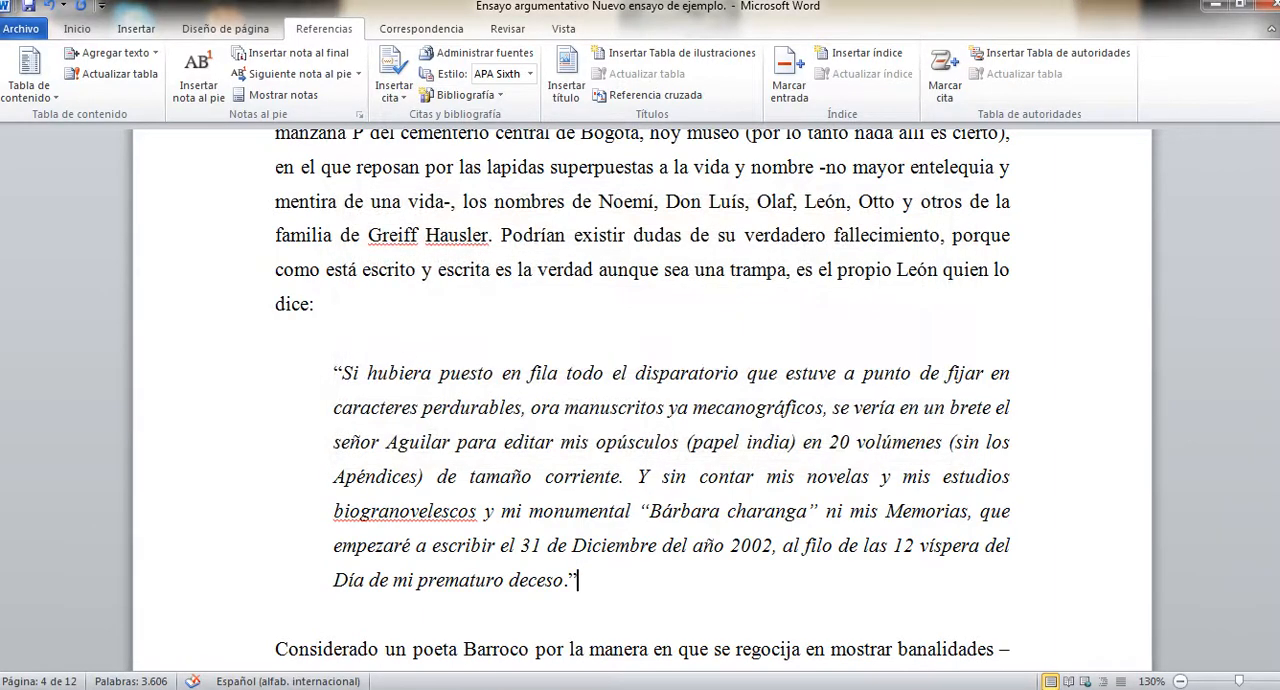
# Place the text cursor in the empty space below the closing quotation "¡Loados los hados¡" on the essay's last page.
pyautogui.scroll(10, 640, 400)
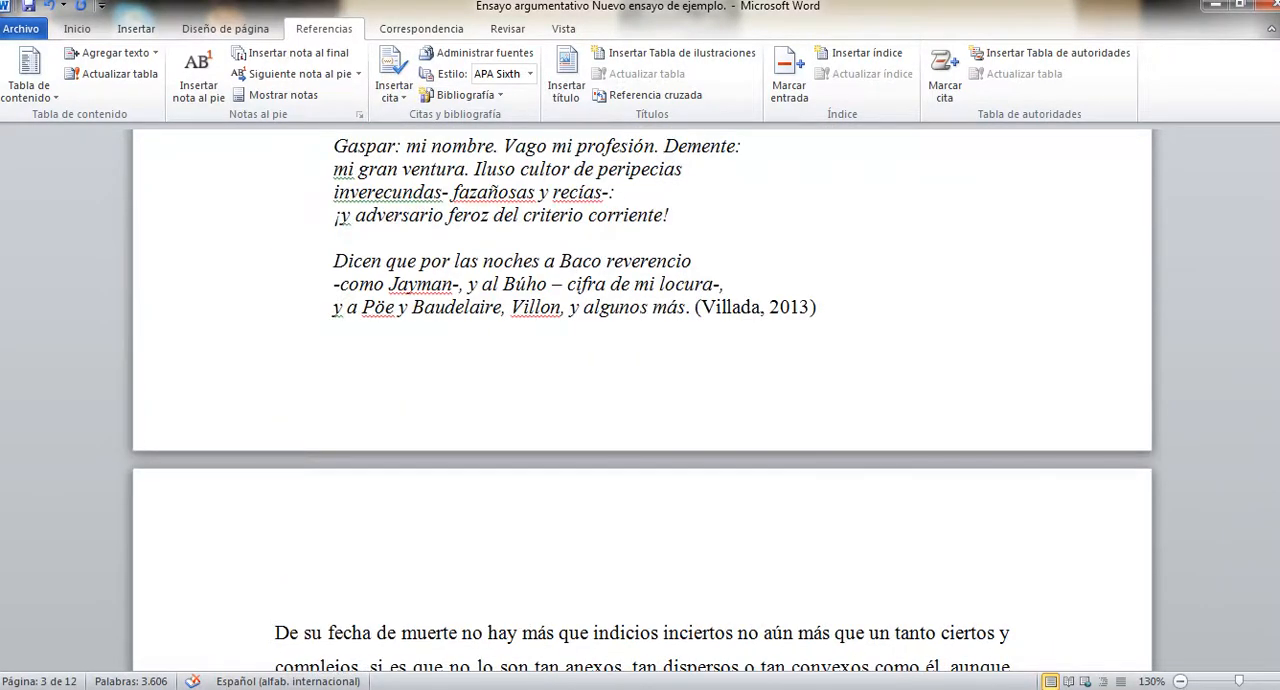
pyautogui.scroll(-8, 640, 400)
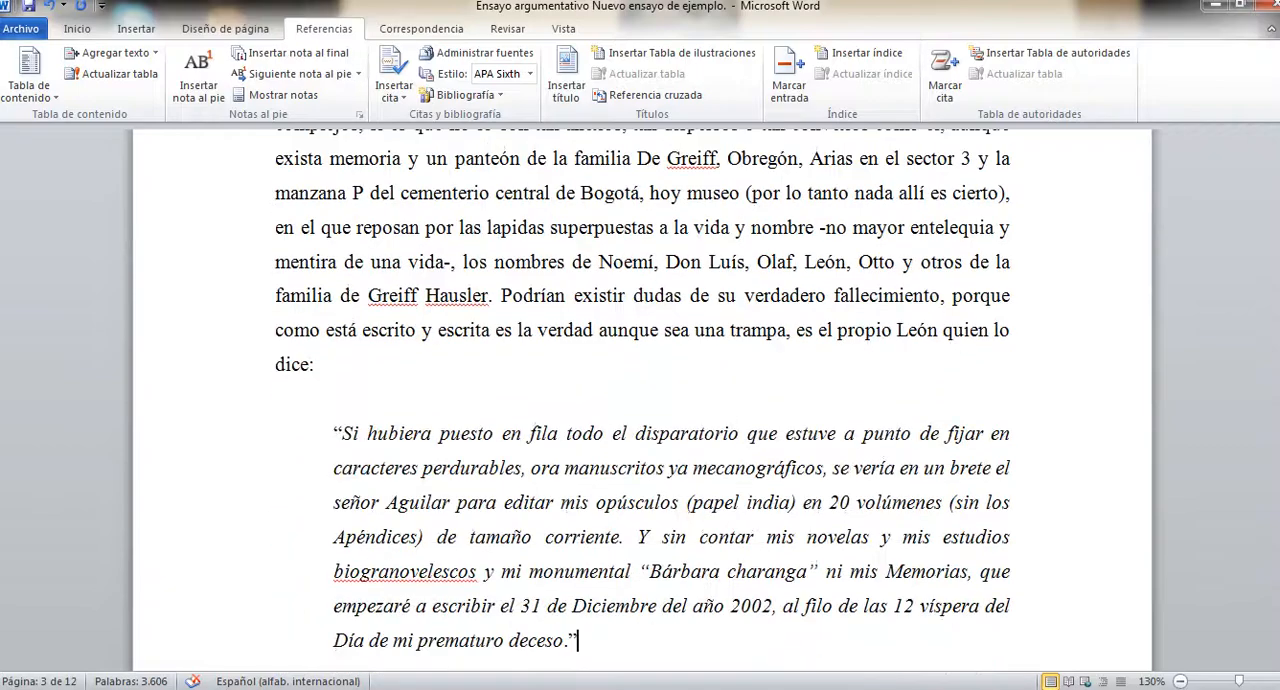
pyautogui.scroll(-2, 640, 400)
pyautogui.scroll(-1, 640, 400)
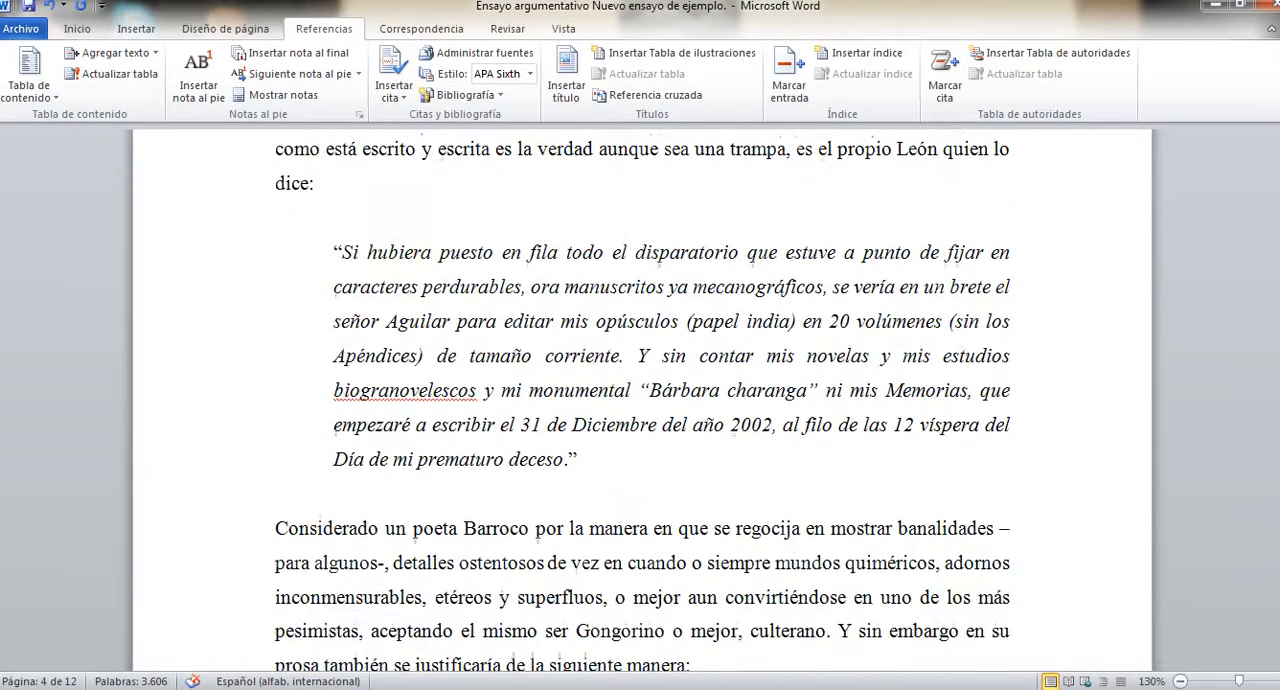
pyautogui.scroll(-20, 640, 400)
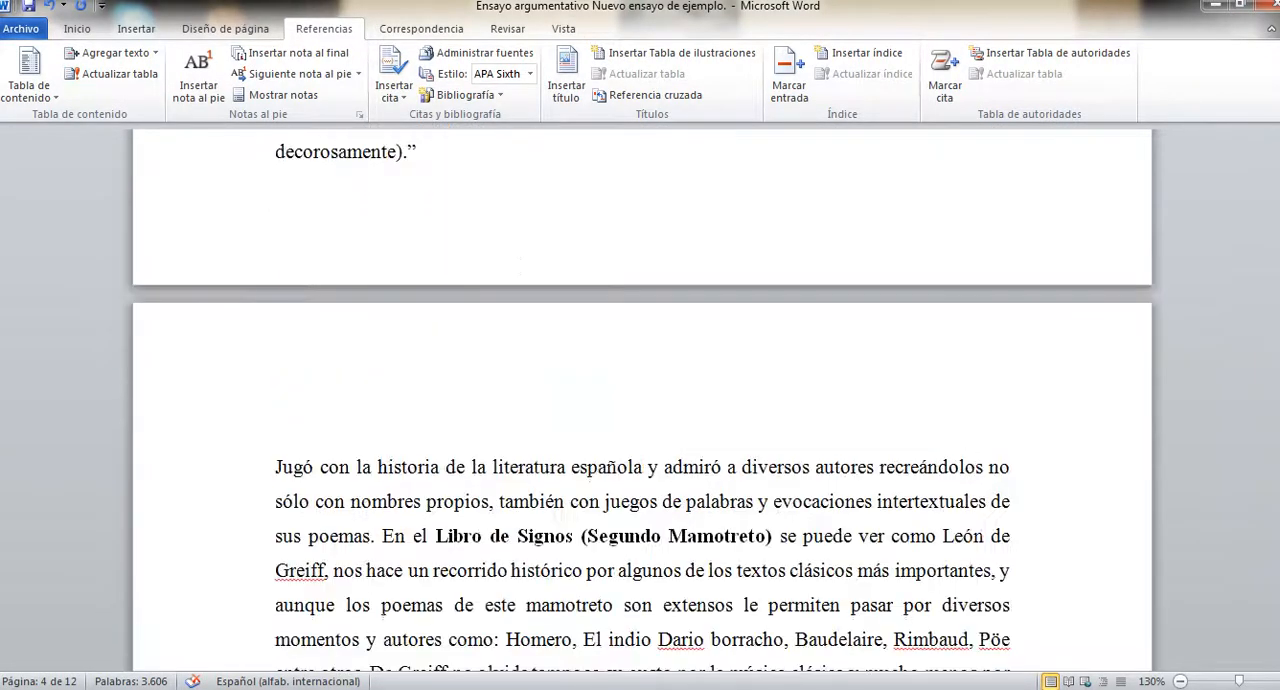
pyautogui.scroll(-20, 640, 400)
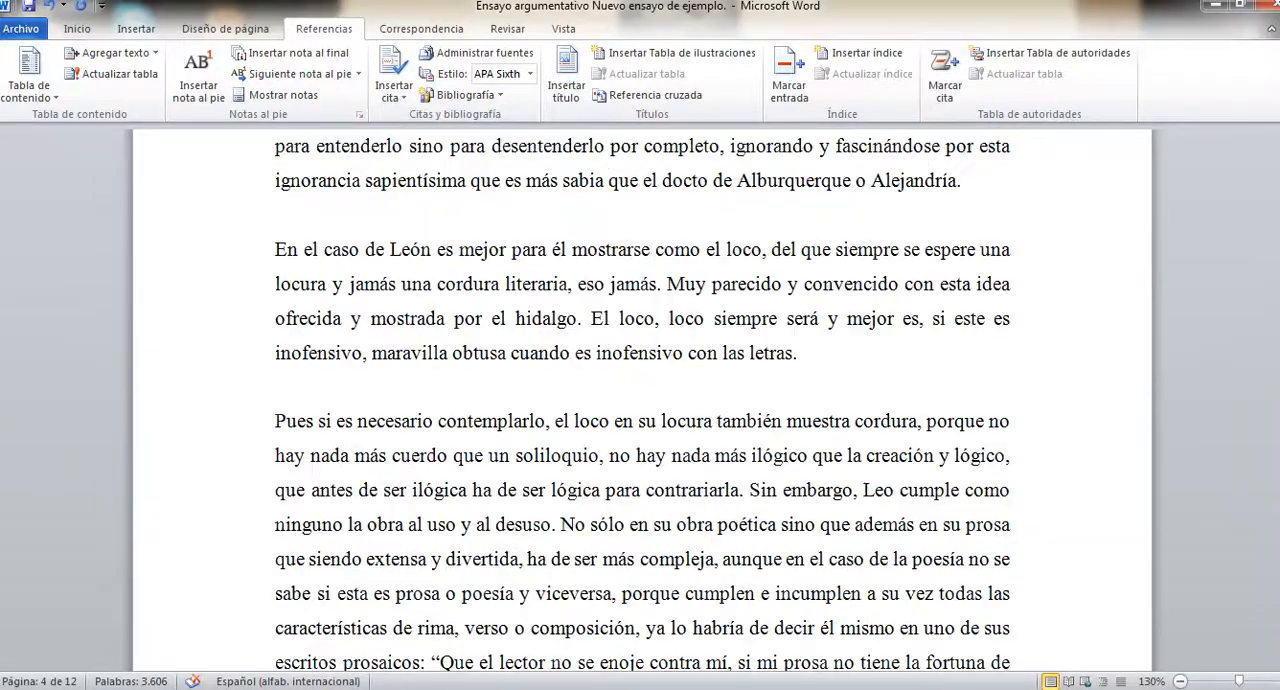
pyautogui.scroll(-20, 640, 400)
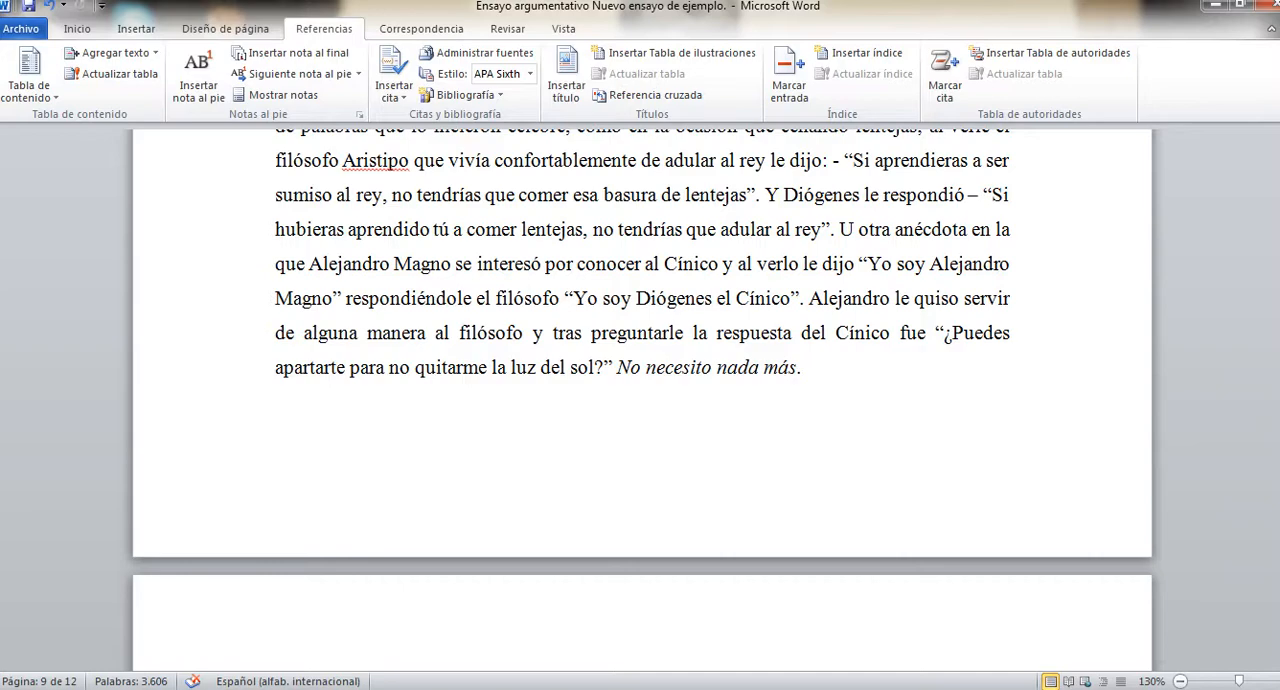
pyautogui.scroll(-5, 640, 400)
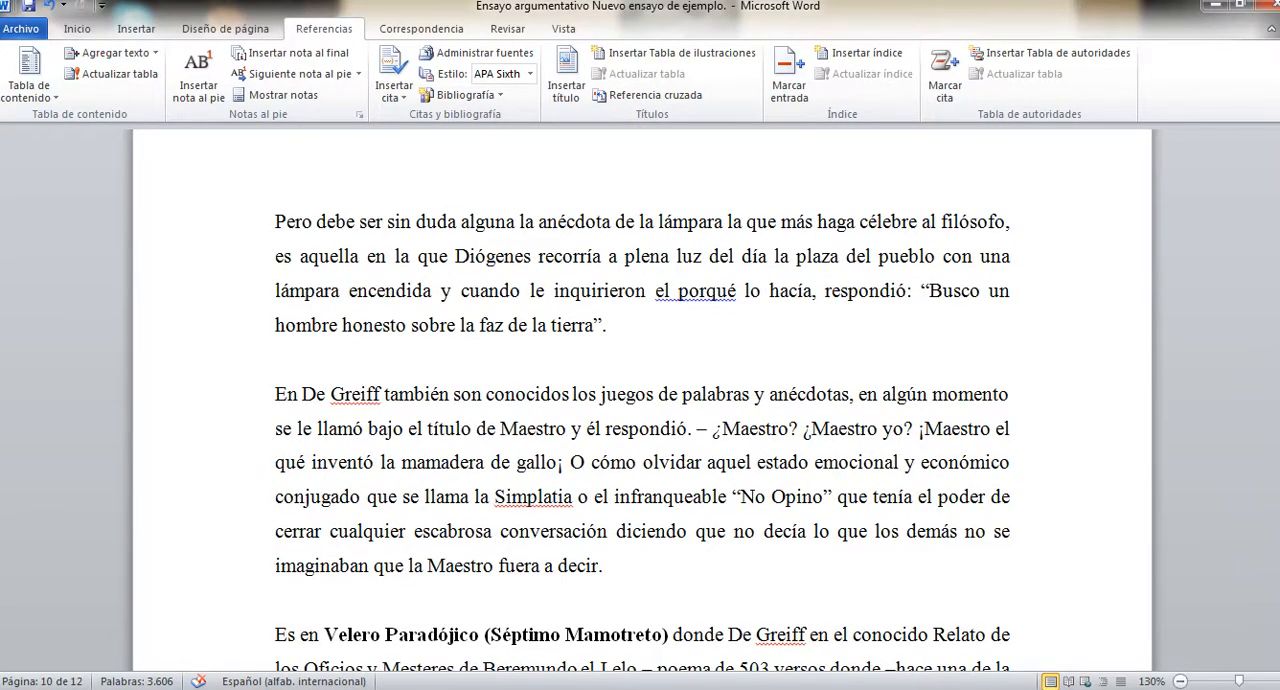
pyautogui.scroll(-20, 640, 400)
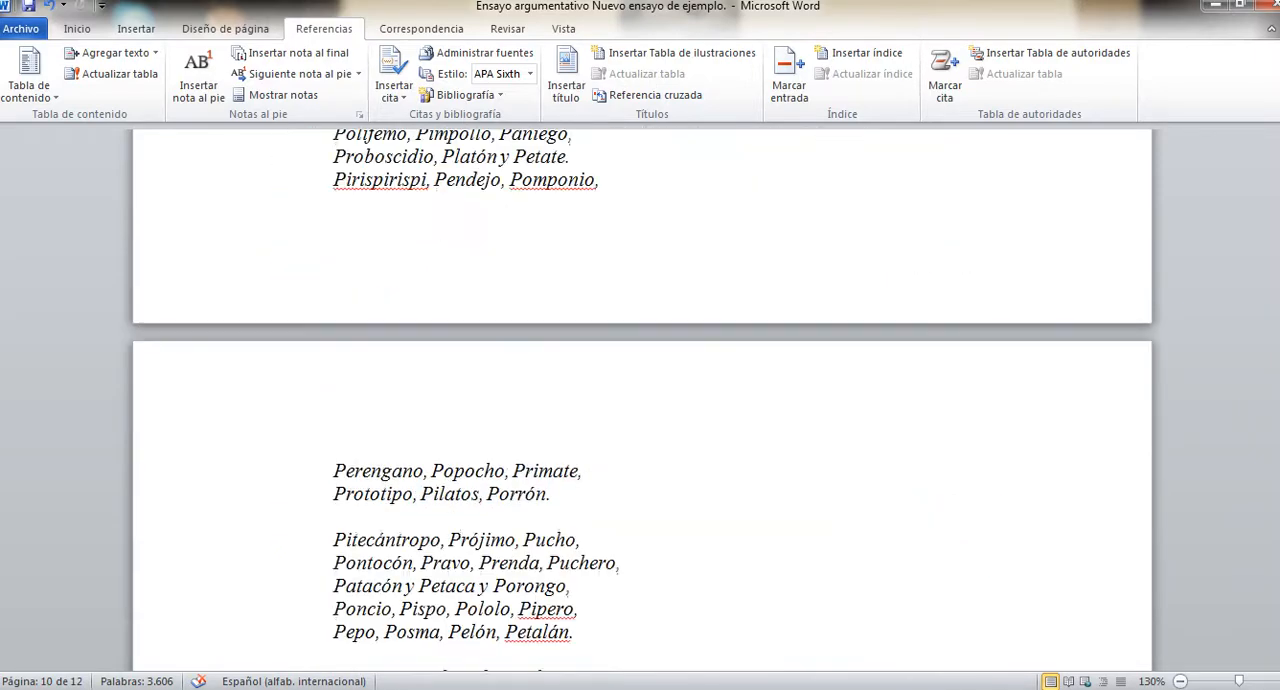
pyautogui.scroll(-15, 640, 400)
pyautogui.scroll(3, 640, 400)
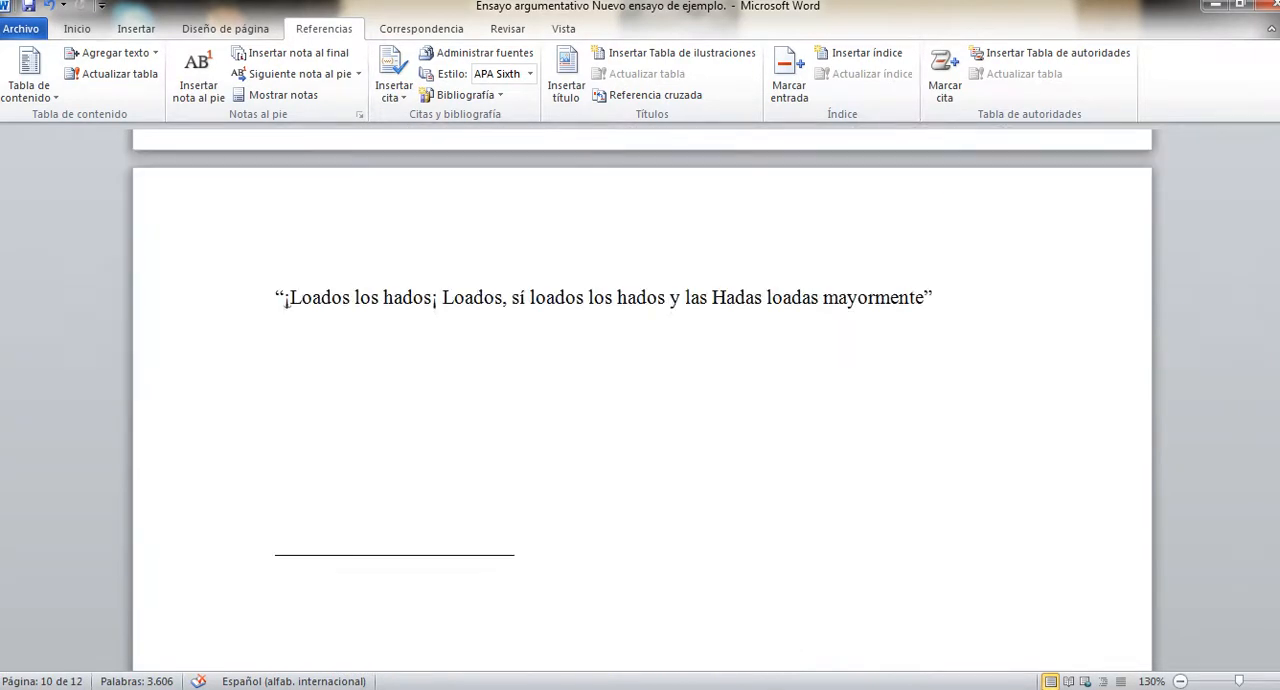
pyautogui.click(276, 470)
pyautogui.doubleClick(278, 476)
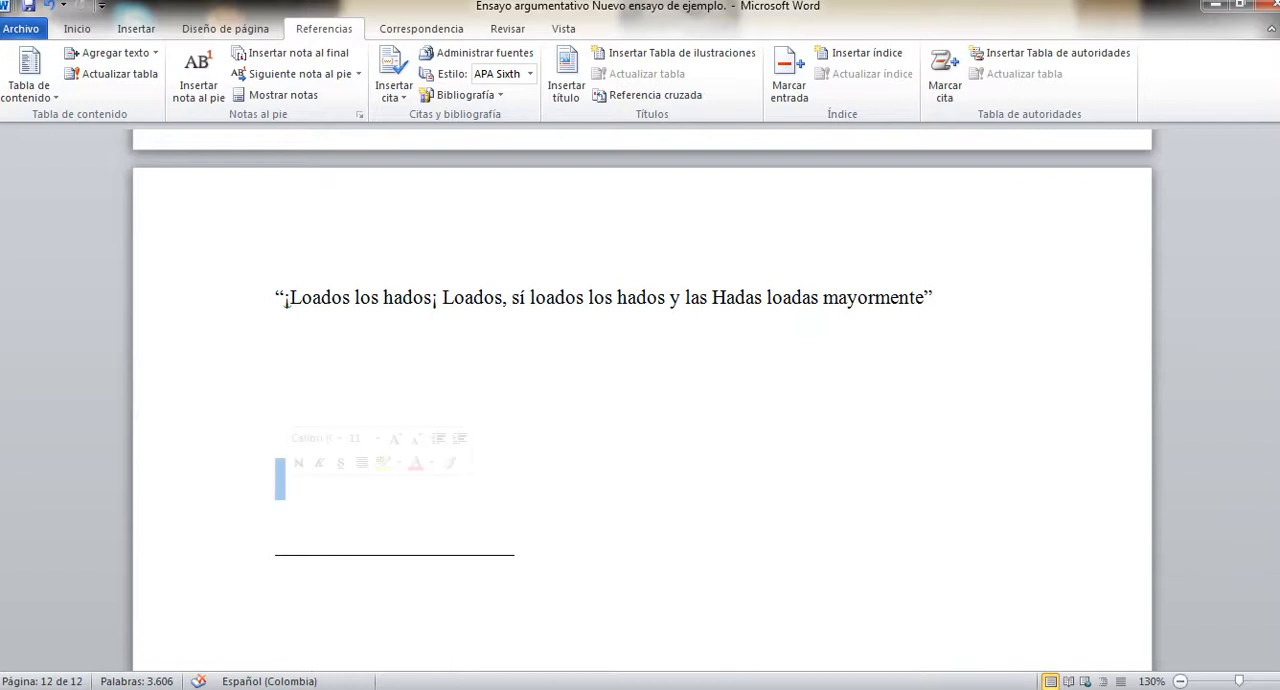
pyautogui.click(277, 472)
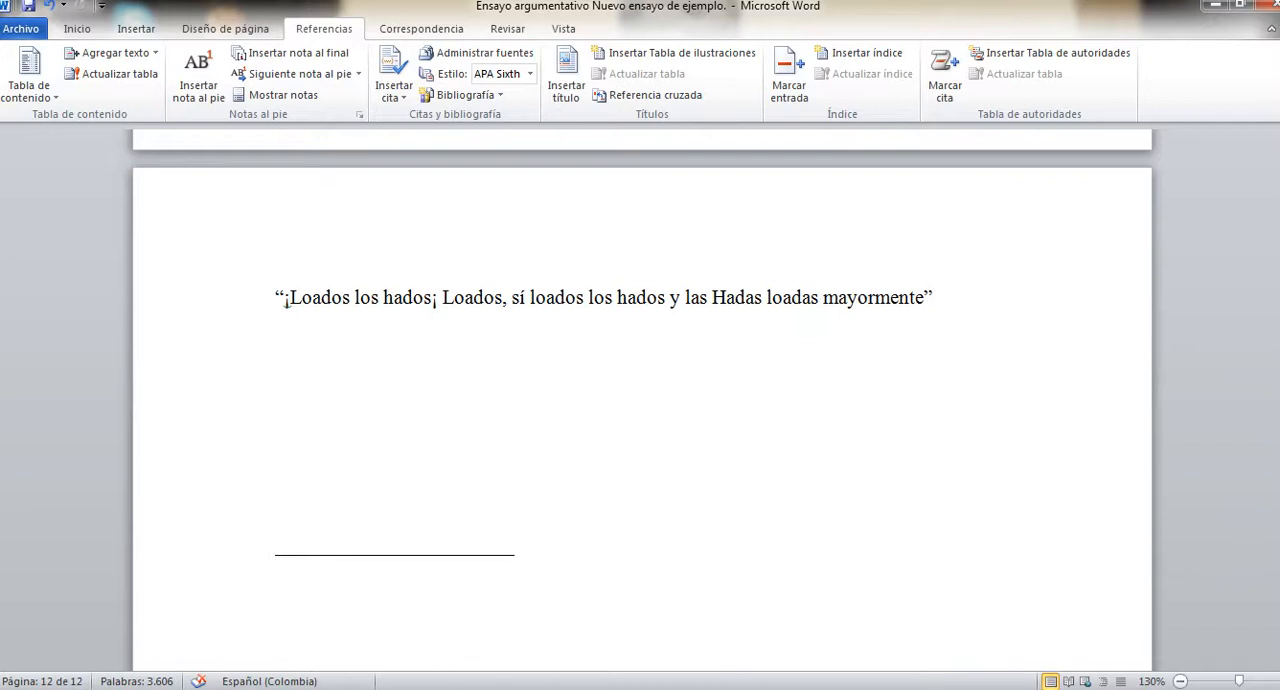